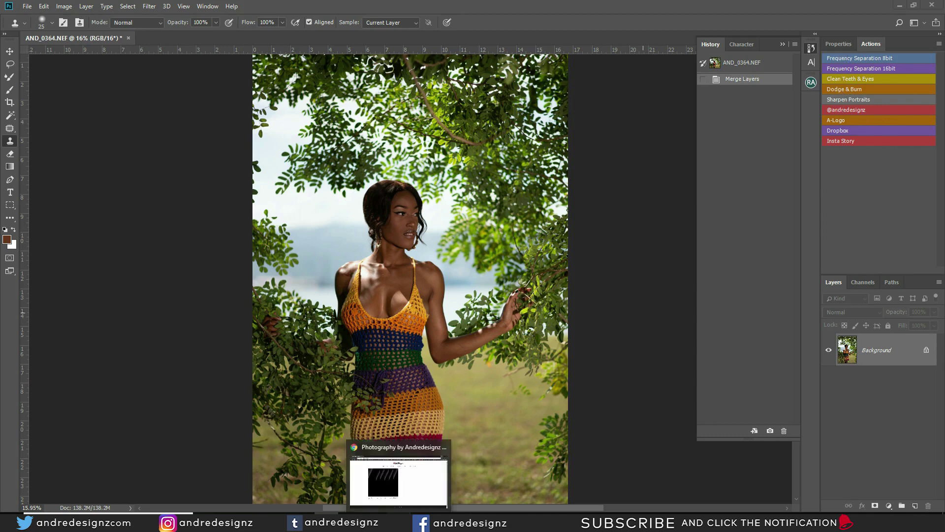
- Bring up Chrome and browse the andredesignz.com Photoshop Tutorials page with its free downloads
left_click(398, 522)
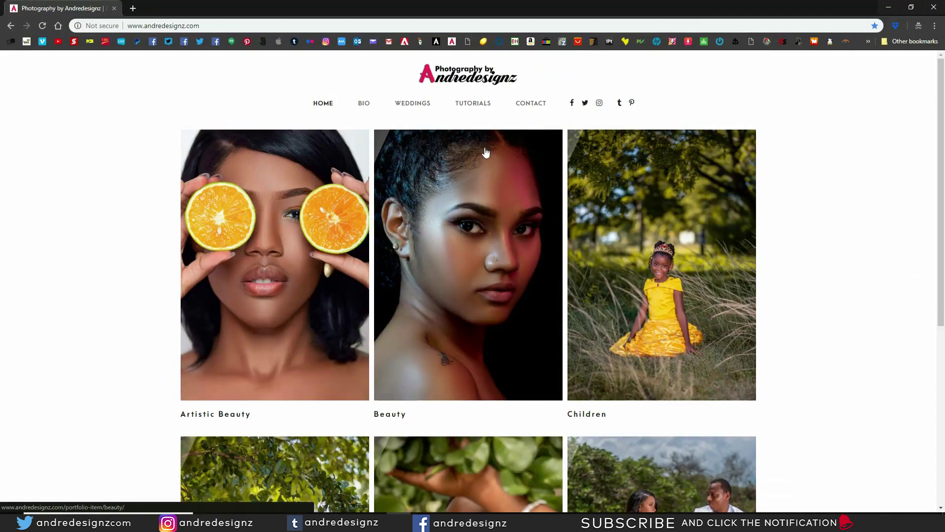
left_click(474, 105)
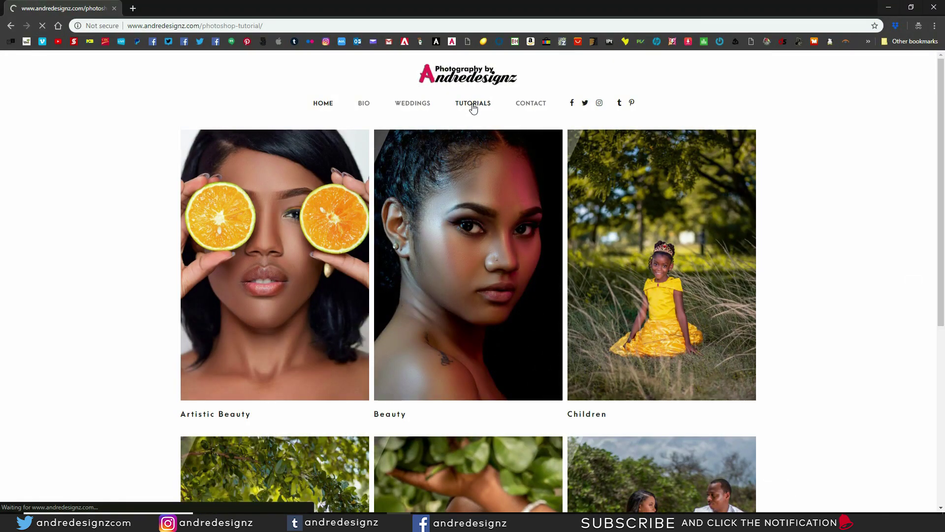
scroll(481, 277, "down", 2)
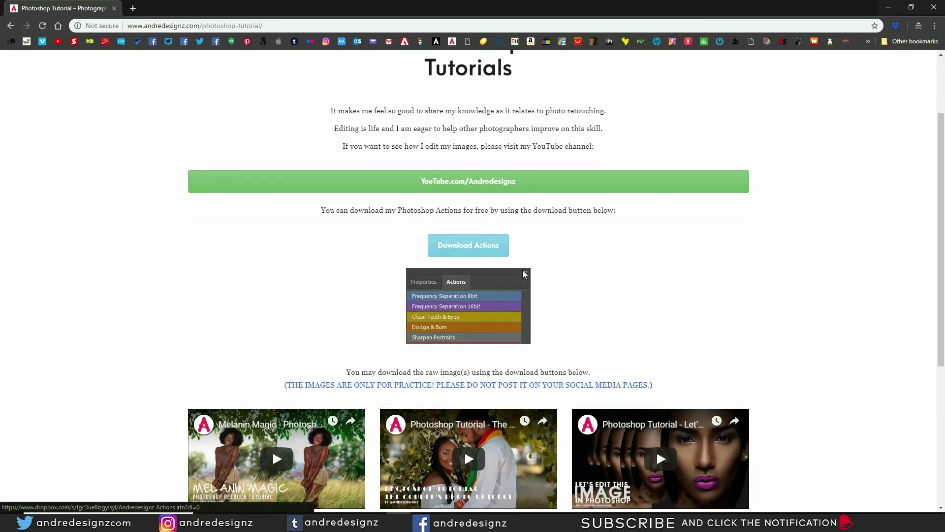
scroll(465, 303, "down", 5)
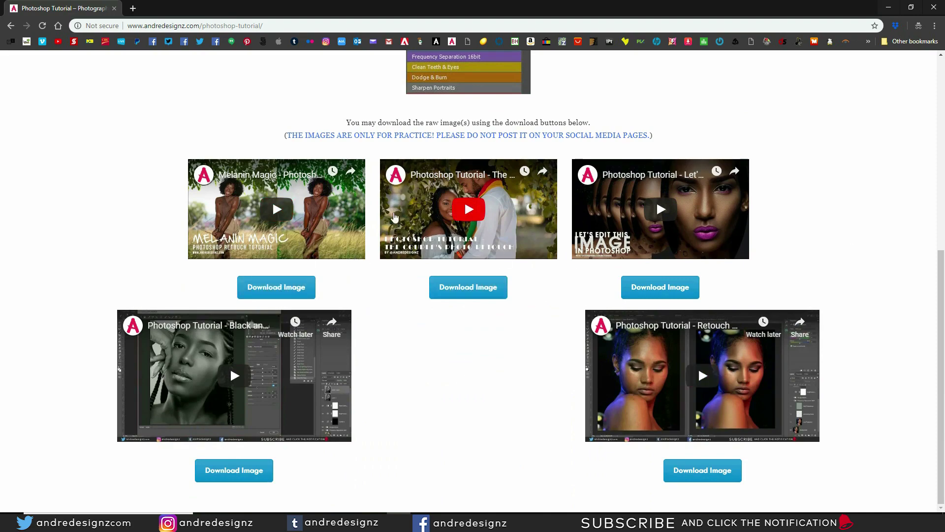
scroll(415, 222, "up", 7)
scroll(415, 221, "down", 4)
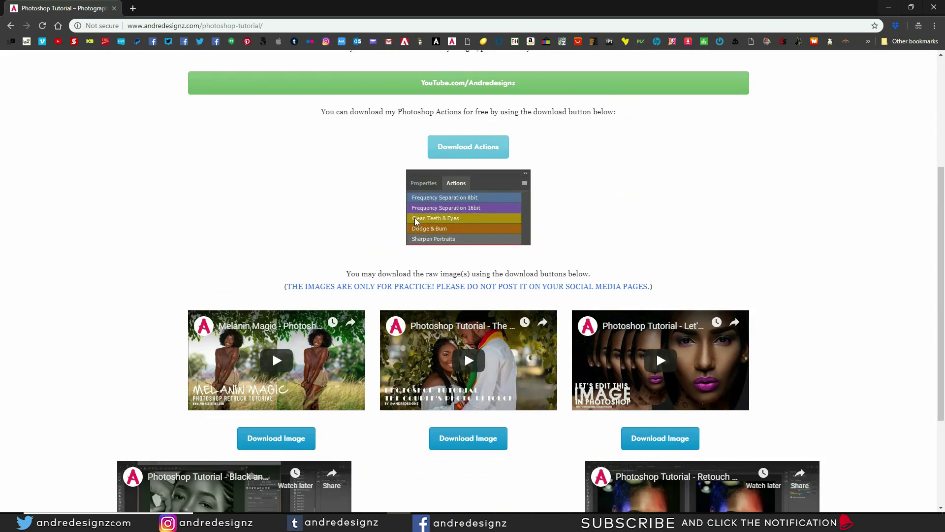
scroll(205, 265, "up", 4)
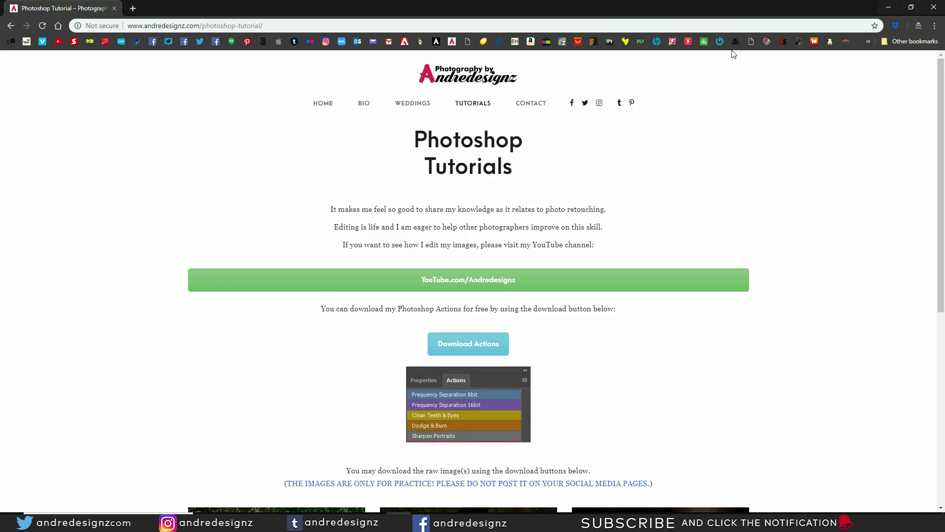
scroll(398, 178, "down", 2)
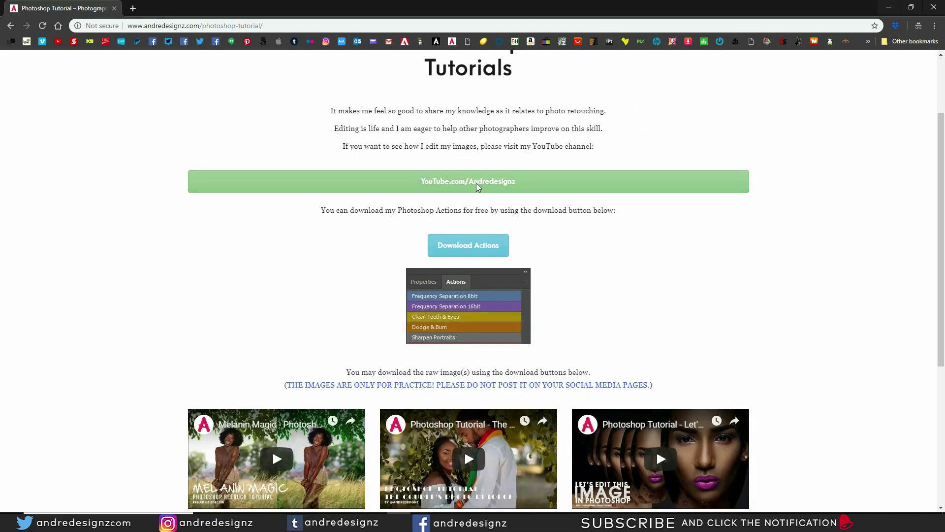
- View the Andredesignz YouTube channel, then close Chrome to return to Photoshop
left_click(477, 183)
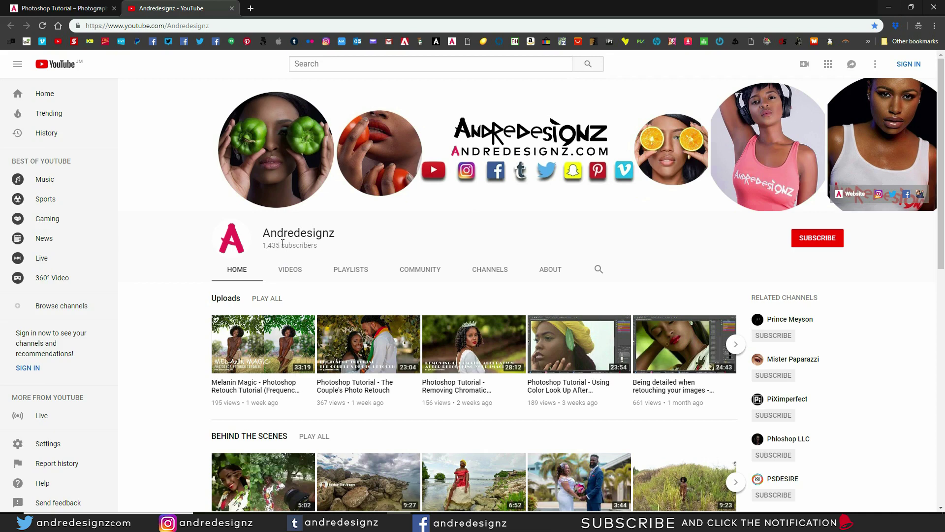
left_click(935, 7)
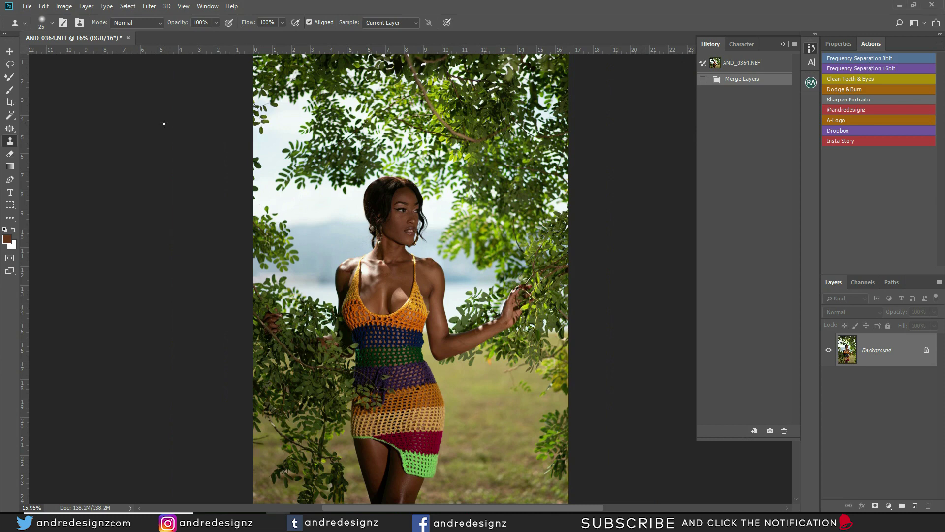
- Dismiss the clone stamp error and run the Frequency Separation 16bit action, accepting its Gaussian Blur
left_click(264, 134)
left_click(469, 200)
left_click(854, 69)
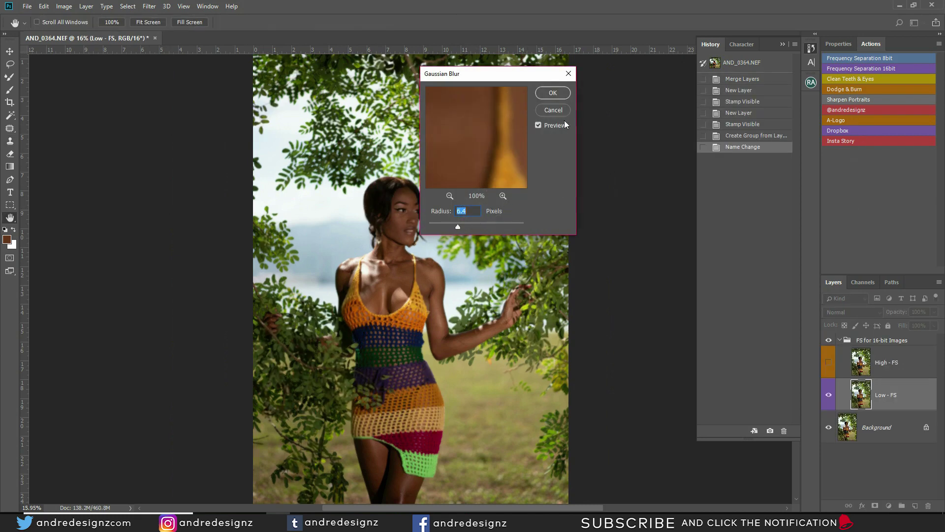
left_click(553, 94)
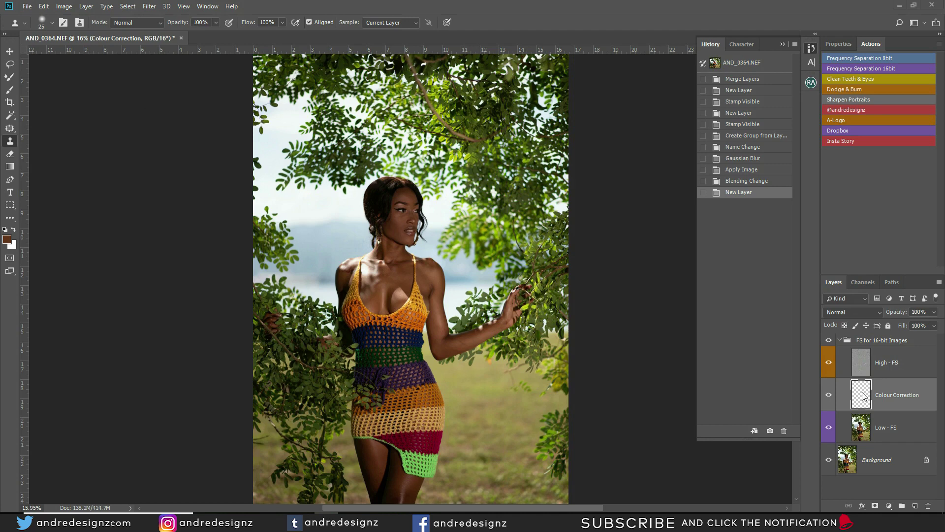
- Select the Low - FS layer and pick the Mixer Brush (Wet 2%, Load 75%, Mix 90%)
left_click(889, 433)
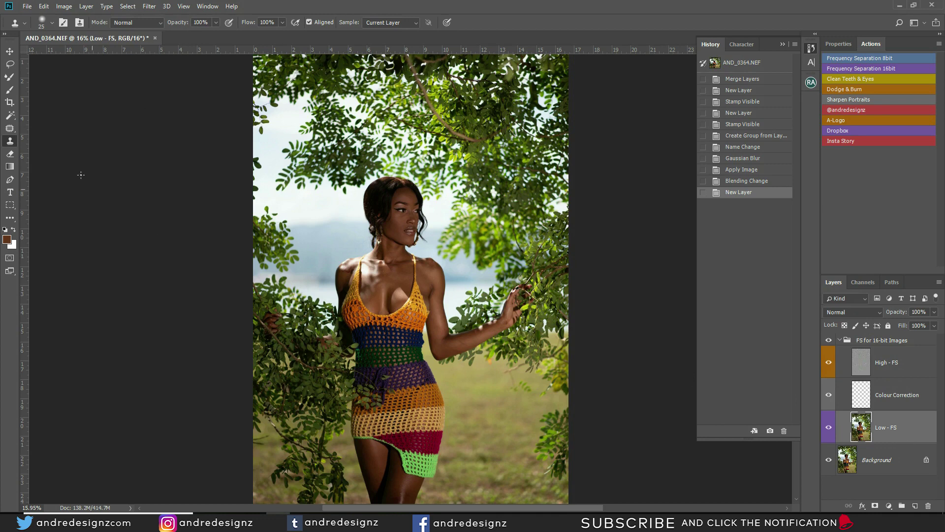
left_click(10, 78)
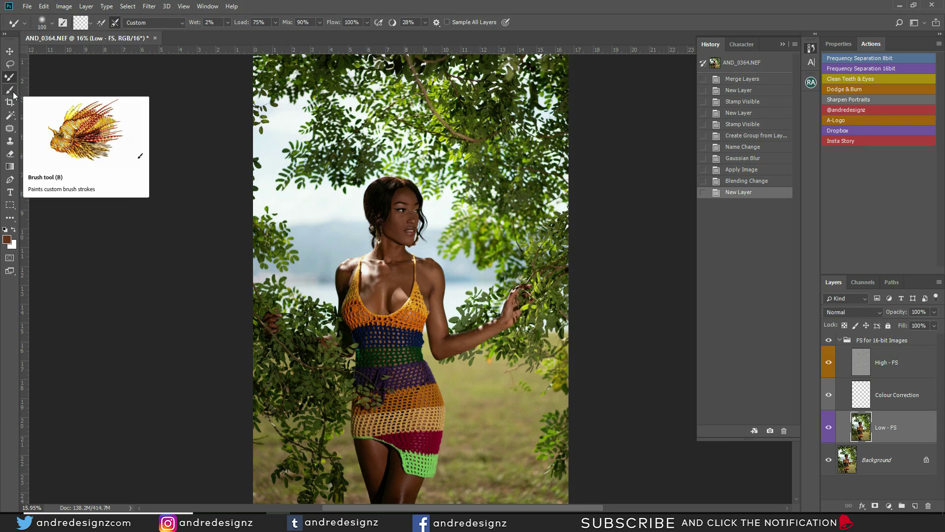
left_click(13, 94)
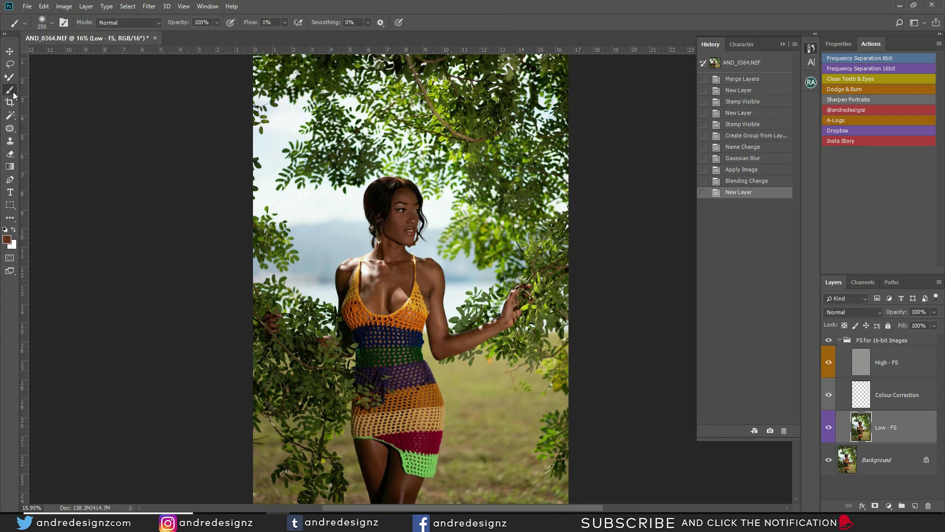
left_click(8, 79)
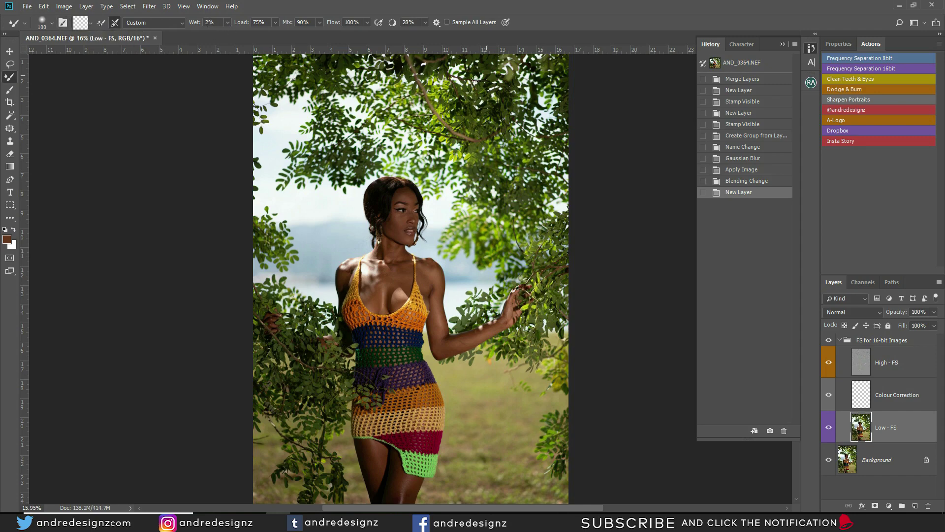
- Zoom into the face, adjust brush size, and blend the forehead skin tones
scroll(475, 243, "up", 8)
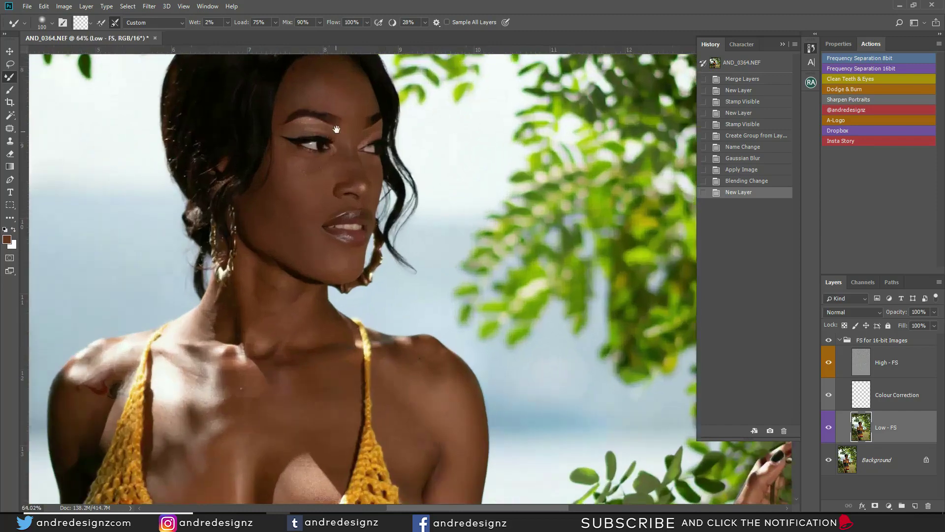
mouse_move(333, 131)
left_mouse_down()
mouse_move(355, 250)
mouse_move(361, 221)
left_mouse_up()
key("bracketleft")
key("bracketleft")
key("bracketleft")
key("bracketright")
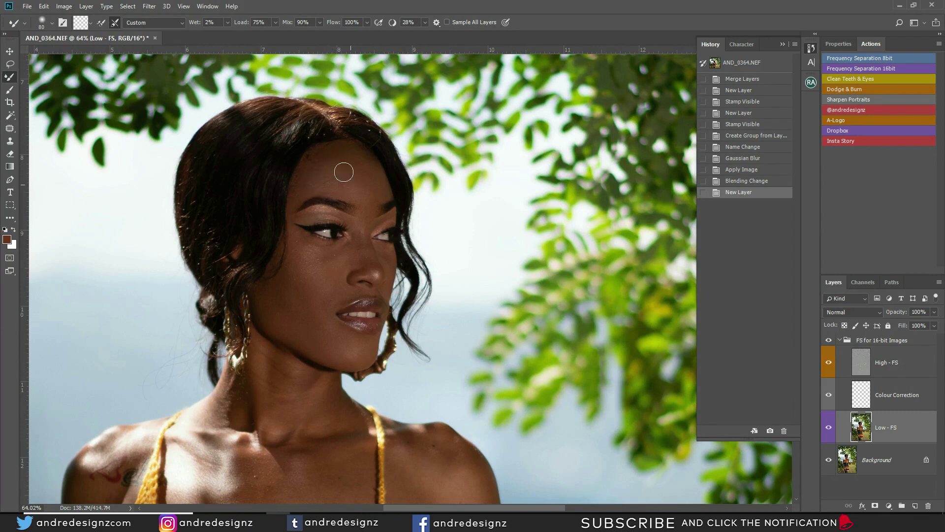
mouse_move(367, 159)
left_mouse_down()
mouse_move(359, 152)
mouse_move(373, 181)
left_mouse_up()
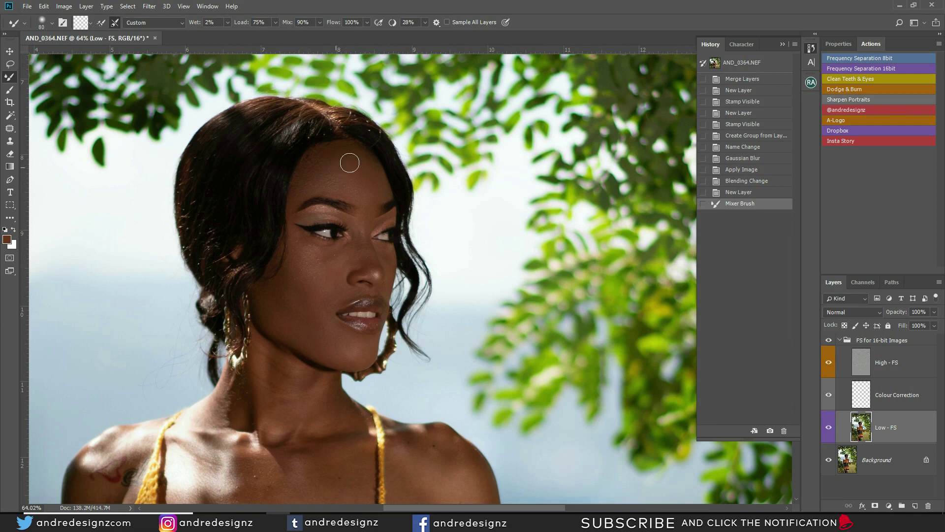
left_click_drag(350, 162, 350, 164)
- With a smaller brush, blend the skin tones along the nose
key("bracketleft")
key("bracketleft")
key("bracketleft")
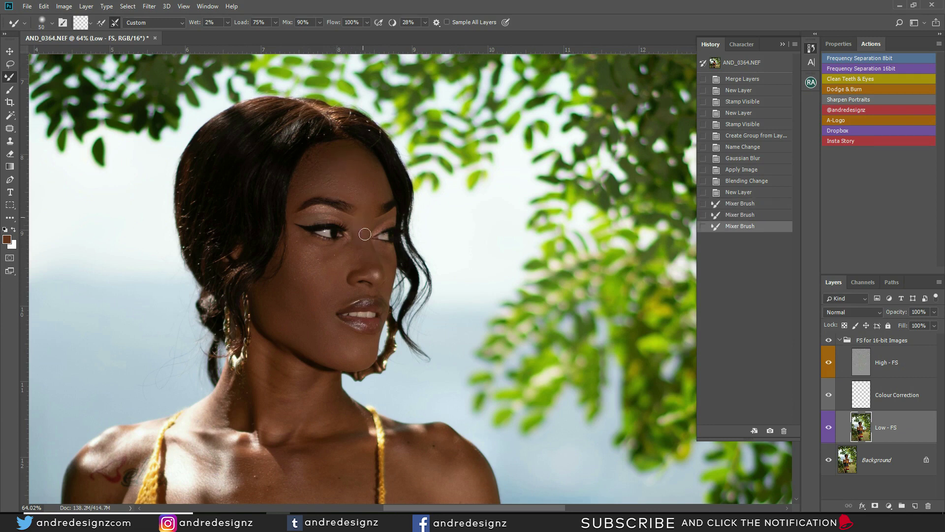
left_click_drag(365, 234, 365, 211)
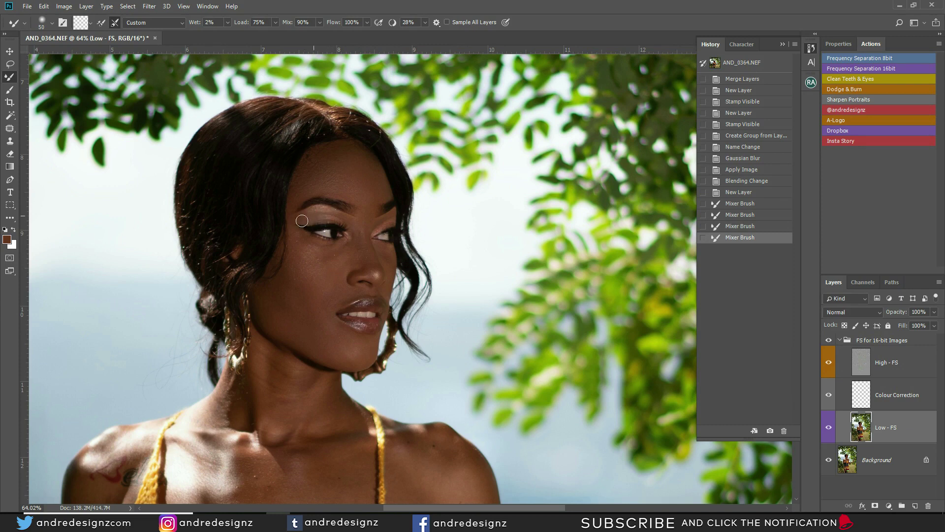
mouse_move(361, 262)
left_mouse_down()
mouse_move(368, 244)
mouse_move(368, 263)
mouse_move(353, 224)
mouse_move(361, 263)
left_mouse_up()
key("bracketright")
key("bracketright")
key("bracketright")
key("bracketright")
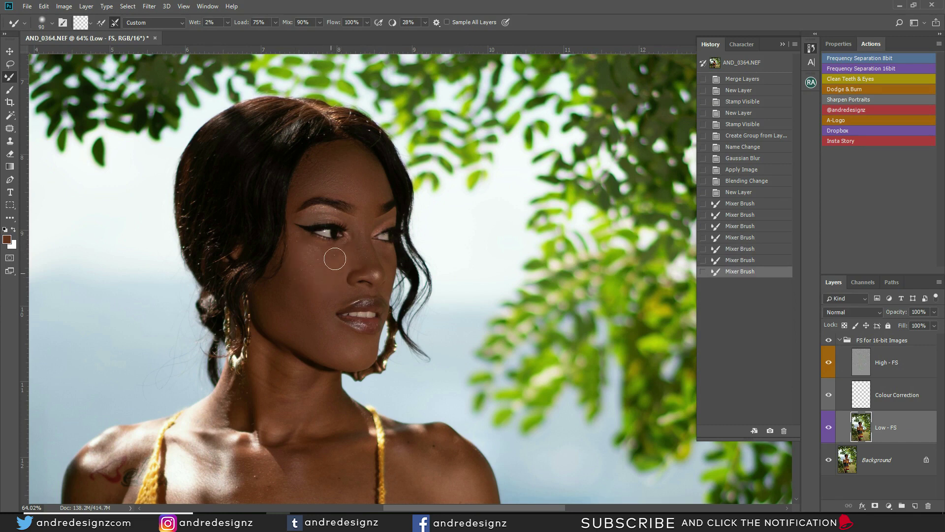
- Blend the skin below the eye and across the cheek and jaw
mouse_move(333, 264)
left_mouse_down()
mouse_move(342, 249)
mouse_move(333, 264)
mouse_move(300, 238)
mouse_move(302, 246)
left_mouse_up()
mouse_move(307, 249)
left_mouse_down()
mouse_move(332, 249)
mouse_move(316, 287)
left_mouse_up()
mouse_move(312, 339)
left_mouse_down()
mouse_move(269, 305)
mouse_move(340, 351)
mouse_move(350, 338)
mouse_move(306, 312)
mouse_move(327, 312)
mouse_move(310, 310)
left_mouse_up()
mouse_move(309, 311)
left_mouse_down()
mouse_move(289, 318)
mouse_move(262, 306)
mouse_move(285, 331)
left_mouse_up()
mouse_move(338, 262)
left_mouse_down()
mouse_move(300, 248)
mouse_move(321, 256)
left_mouse_up()
- Smooth under the eye, the forehead, and a small patch beside the eye
left_click_drag(342, 158, 318, 160)
left_click_drag(366, 203, 367, 187)
left_click_drag(368, 188, 369, 183)
key("bracketleft")
key("bracketleft")
key("bracketleft")
key("bracketleft")
left_click_drag(392, 253, 391, 250)
key("bracketright")
key("bracketright")
key("bracketright")
key("bracketright")
key("bracketright")
- Even out the cheek below the eye and soften the cheek-to-jaw transitions
left_click_drag(320, 341, 276, 313)
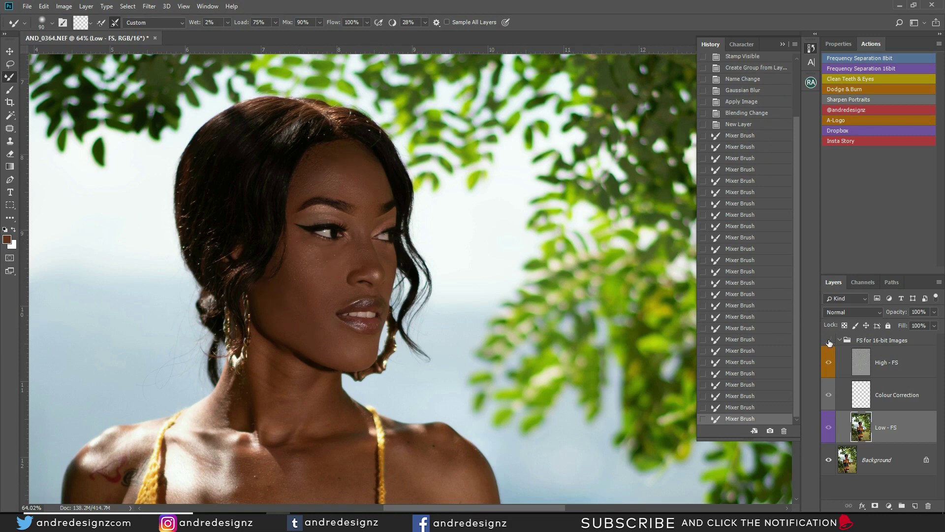
mouse_move(308, 254)
left_mouse_down()
mouse_move(318, 291)
mouse_move(297, 254)
left_mouse_up()
left_click_drag(296, 250, 302, 254)
left_click_drag(297, 251, 313, 270)
left_click_drag(313, 269, 343, 304)
left_click_drag(341, 256, 335, 302)
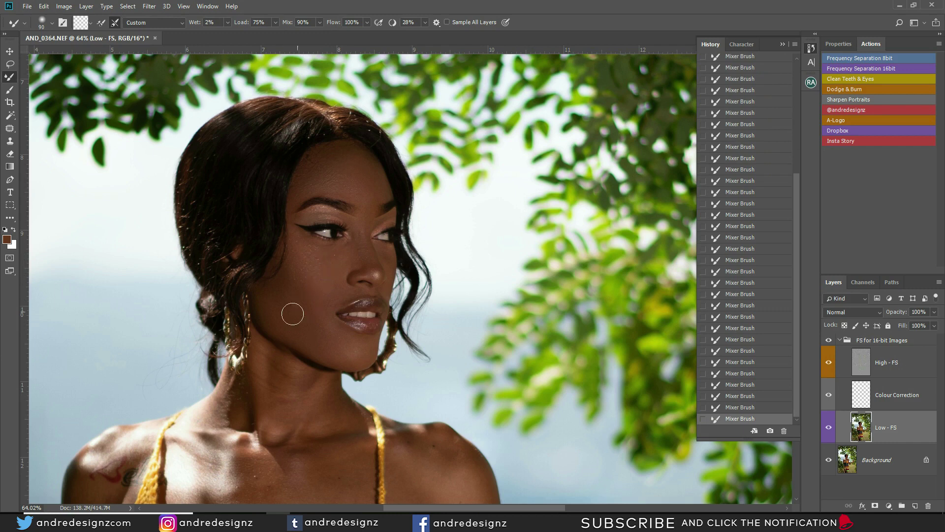
mouse_move(316, 342)
left_mouse_down()
mouse_move(347, 344)
mouse_move(324, 352)
left_mouse_up()
left_click_drag(266, 300, 283, 319)
key("bracketleft")
key("bracketleft")
key("bracketleft")
key("bracketleft")
key("bracketleft")
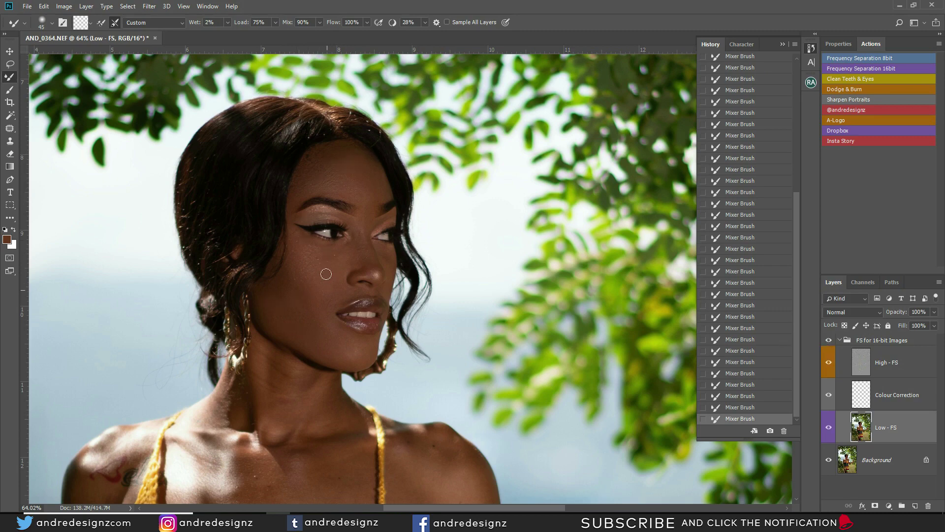
- Pan down from the face to bring the neck and chest into view
left_click_drag(411, 322, 452, 99)
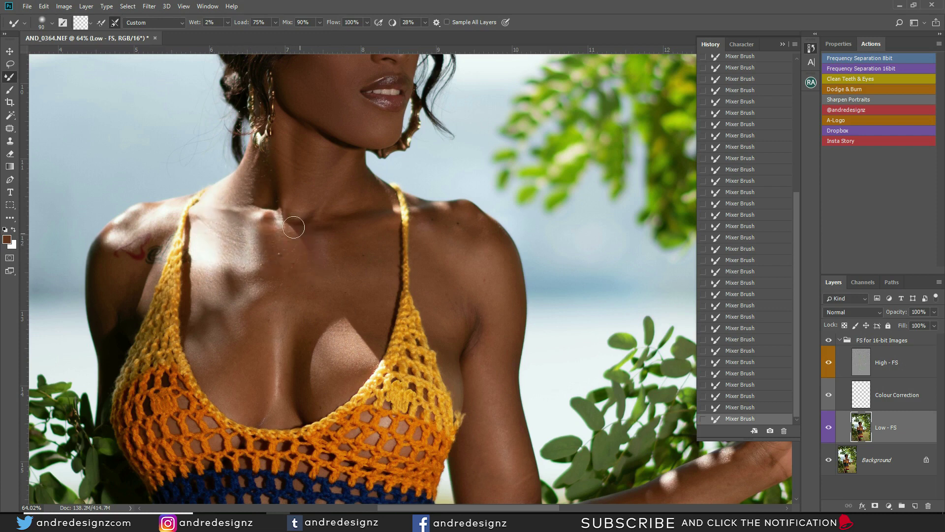
- Blend the chest and shoulder tones with the Mixer Brush, resizing it as needed
key("bracketright")
key("bracketright")
key("bracketright")
key("bracketleft")
key("bracketleft")
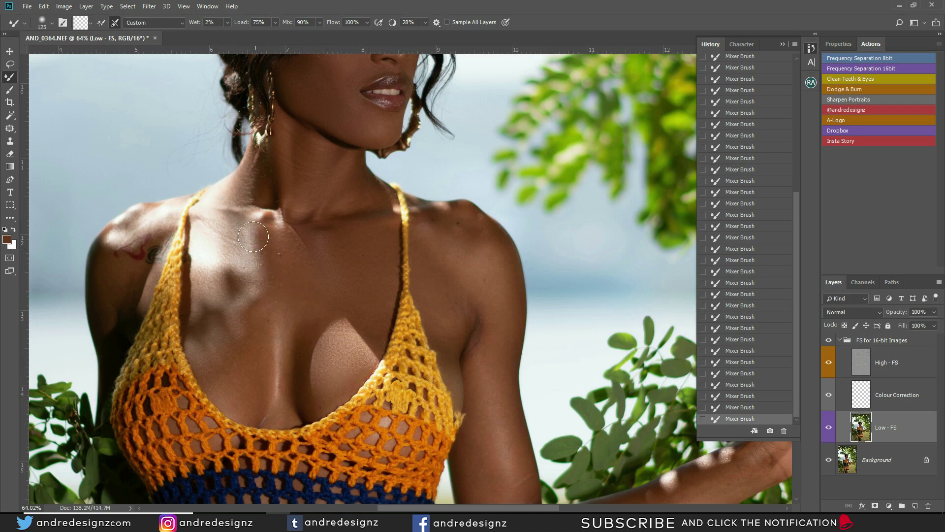
key("bracketleft")
key("bracketleft")
key("bracketright")
key("bracketright")
key("bracketright")
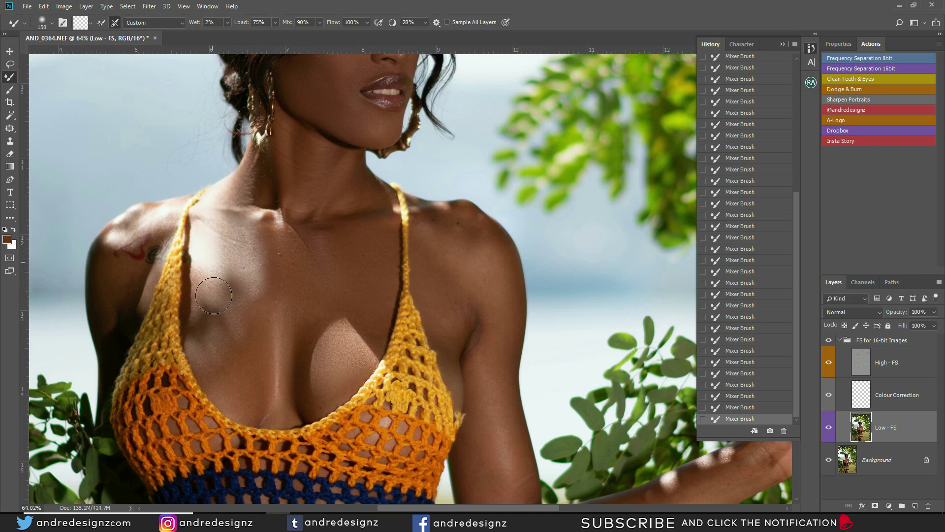
key("bracketleft")
key("bracketleft")
key("bracketleft")
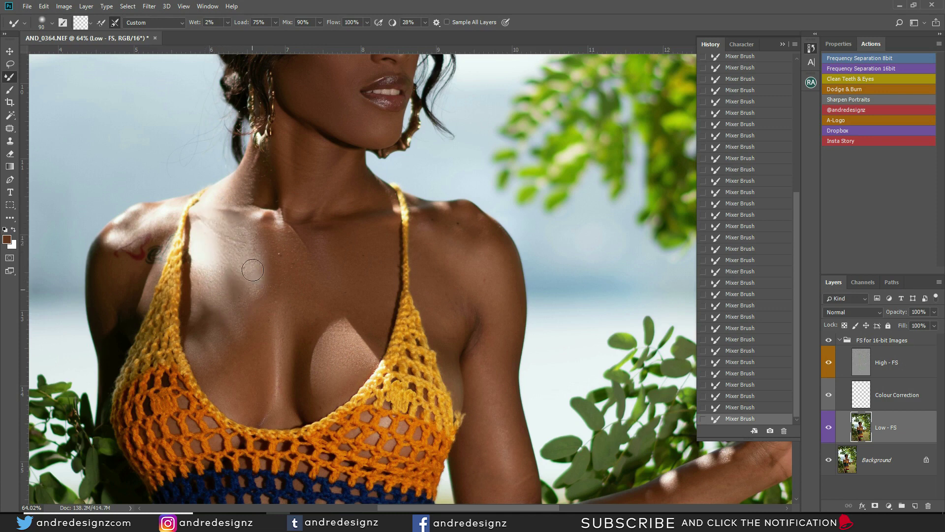
key("bracketright")
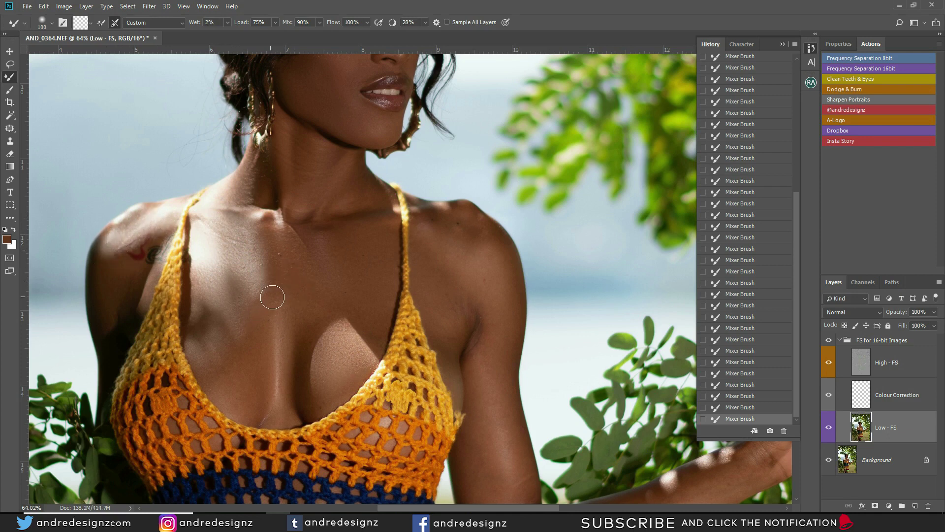
key("bracketright")
key("bracketright")
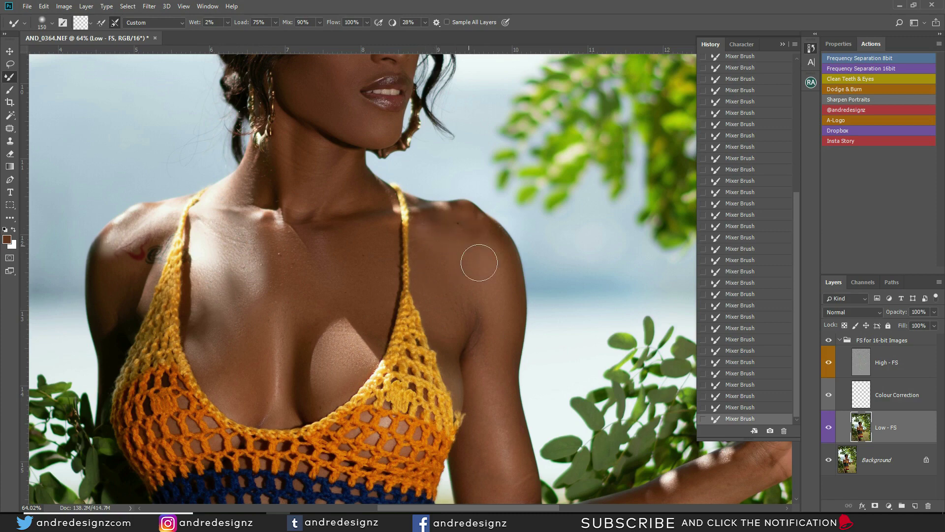
- Compare the torso's retouched skin against the original with the FS group hidden and shown
left_click_drag(382, 352, 387, 261)
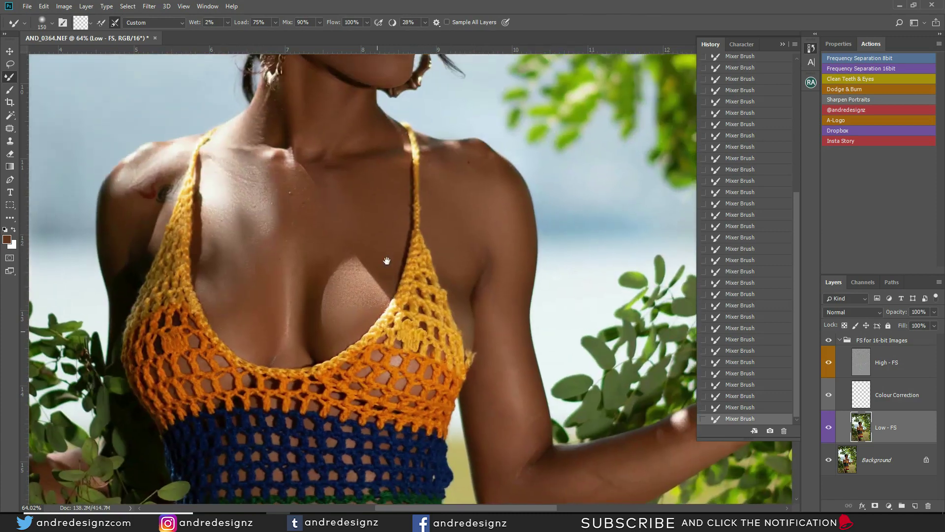
left_click(829, 339)
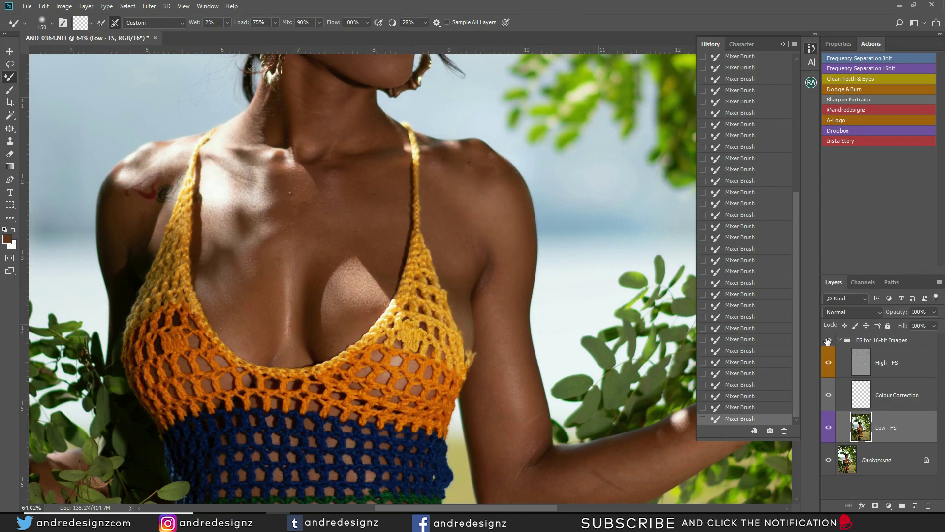
left_click(829, 340)
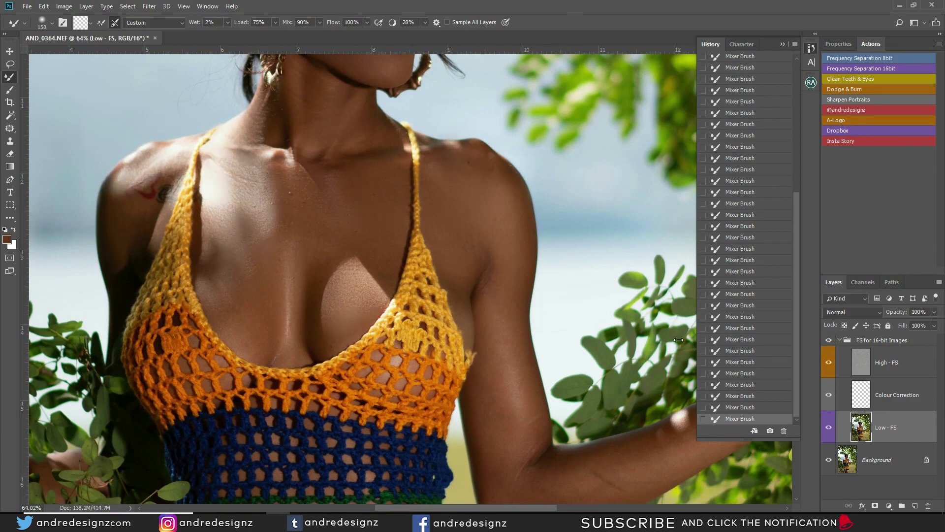
left_click_drag(459, 365, 303, 209)
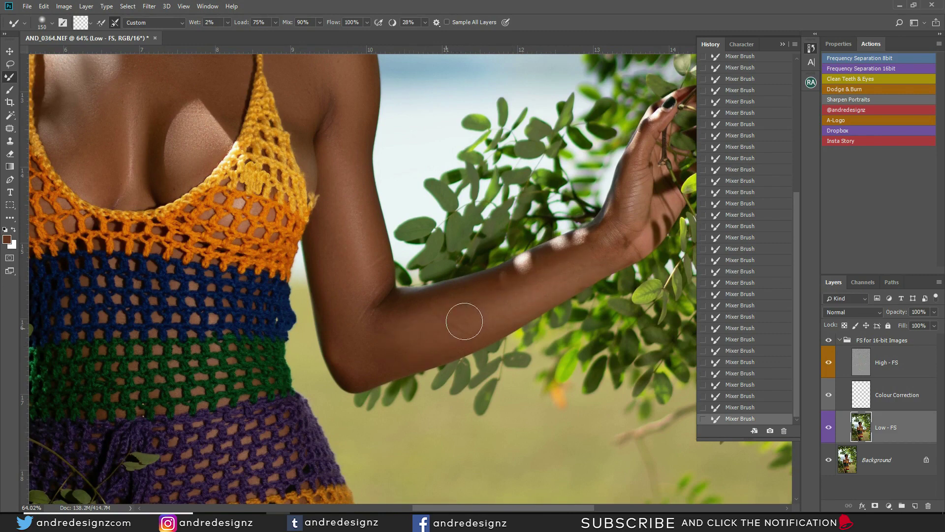
- Compare the arm skin with the frequency separation hidden and shown
left_click(829, 342)
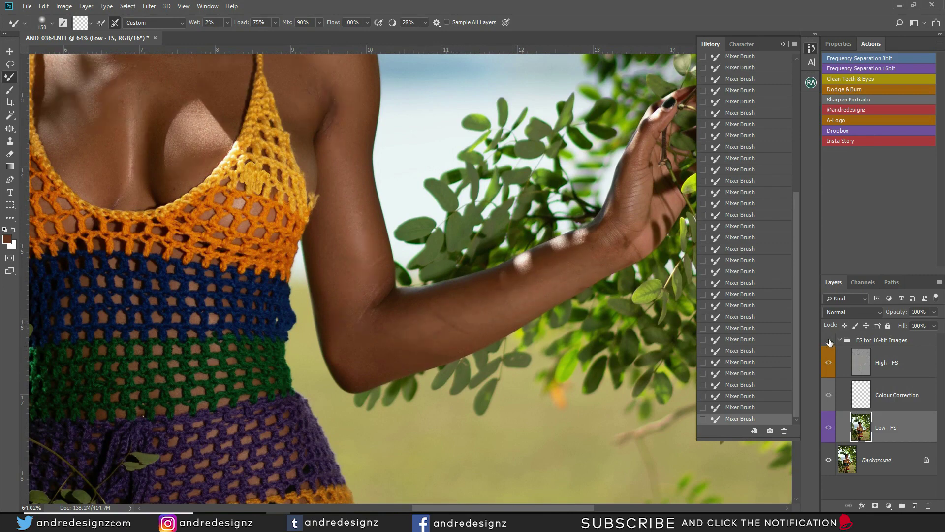
left_click(828, 342)
left_click(829, 341)
left_click(829, 341)
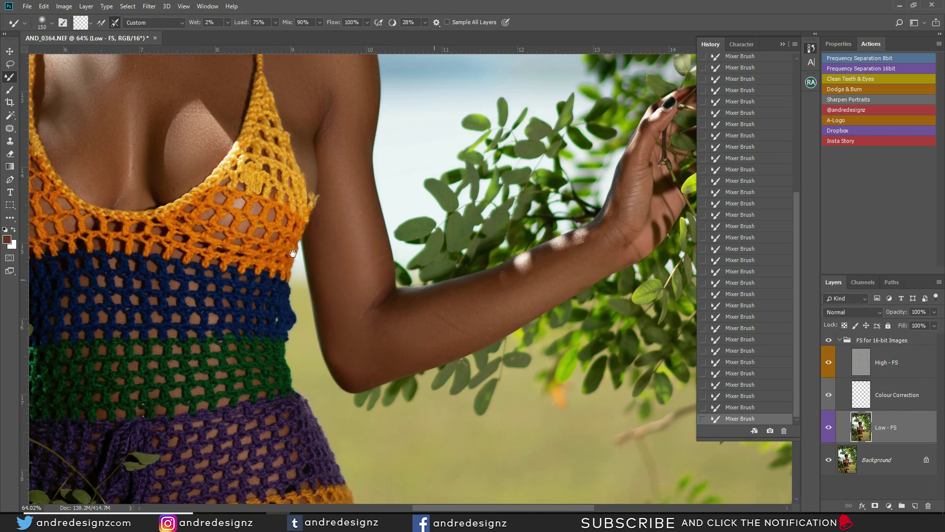
- Blend the uneven tones on the chest and thighs with the Mixer Brush
left_click_drag(330, 262, 451, 302)
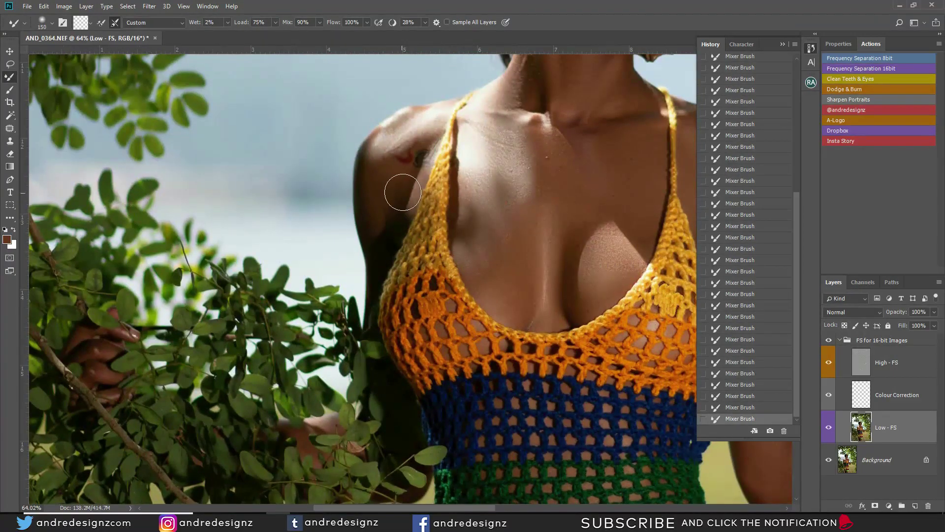
mouse_move(414, 256)
left_mouse_down()
mouse_move(386, 209)
mouse_move(396, 270)
mouse_move(373, 269)
left_mouse_up()
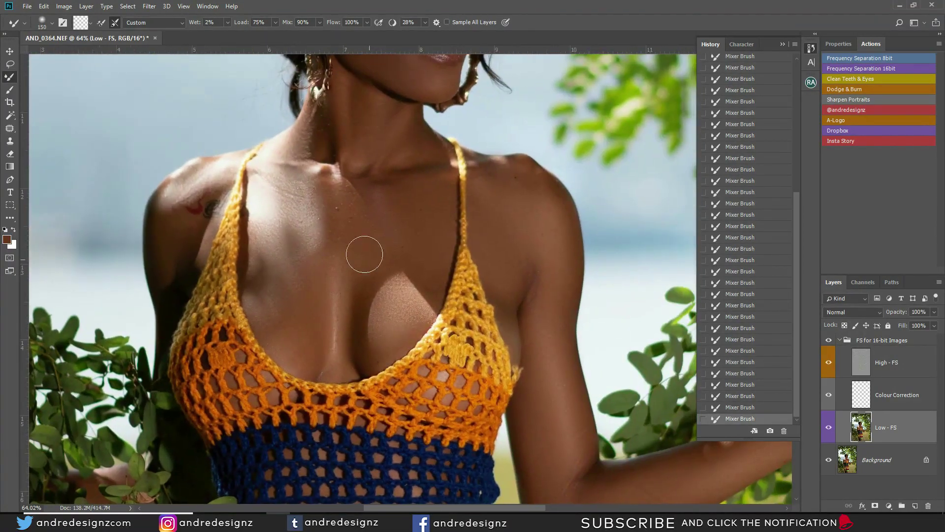
left_click_drag(376, 335, 335, 74)
left_click_drag(377, 433, 344, 118)
left_click_drag(365, 275, 384, 215)
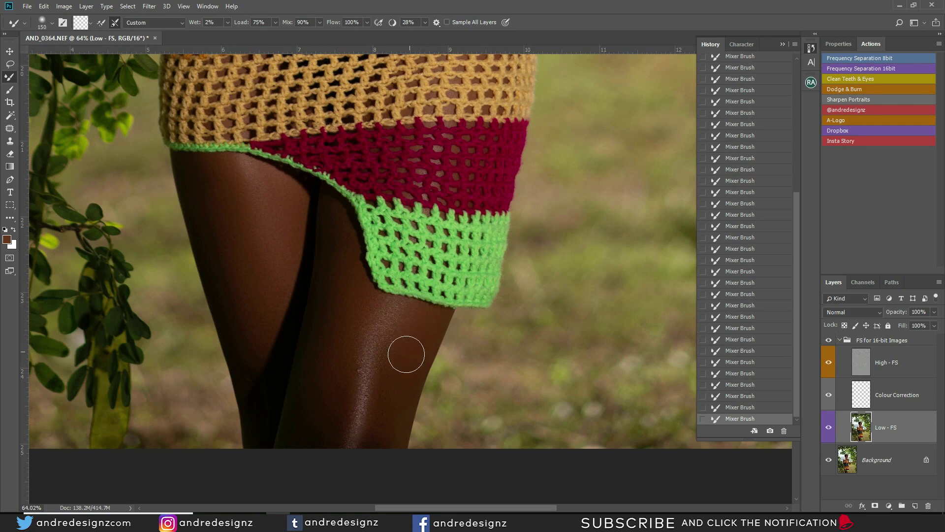
left_click_drag(408, 340, 433, 268)
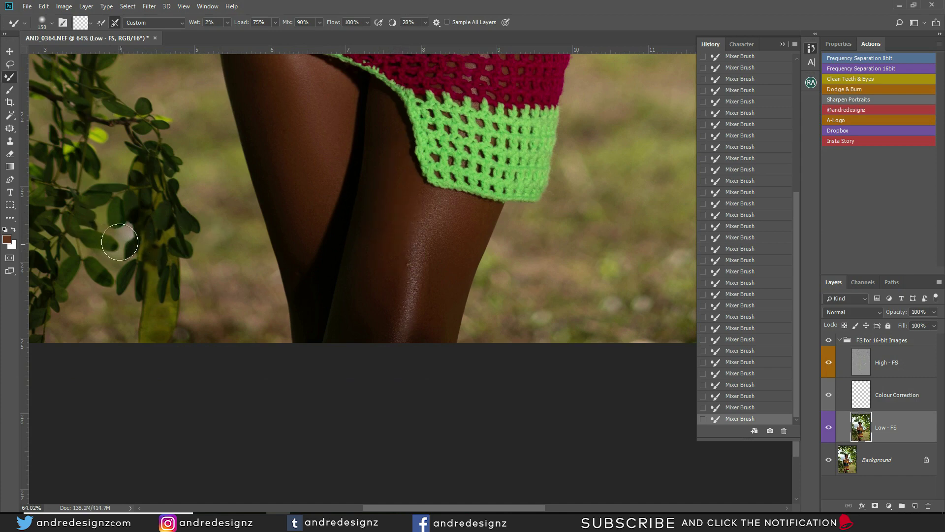
- Compare the full portrait with and without frequency separation, then select the High - FS layer
scroll(315, 205, "down", 8)
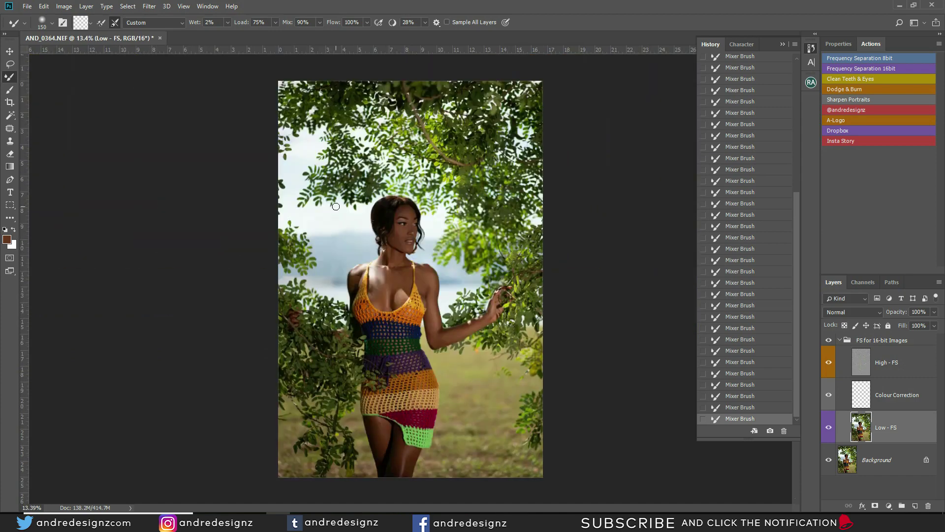
scroll(394, 227, "up", 1)
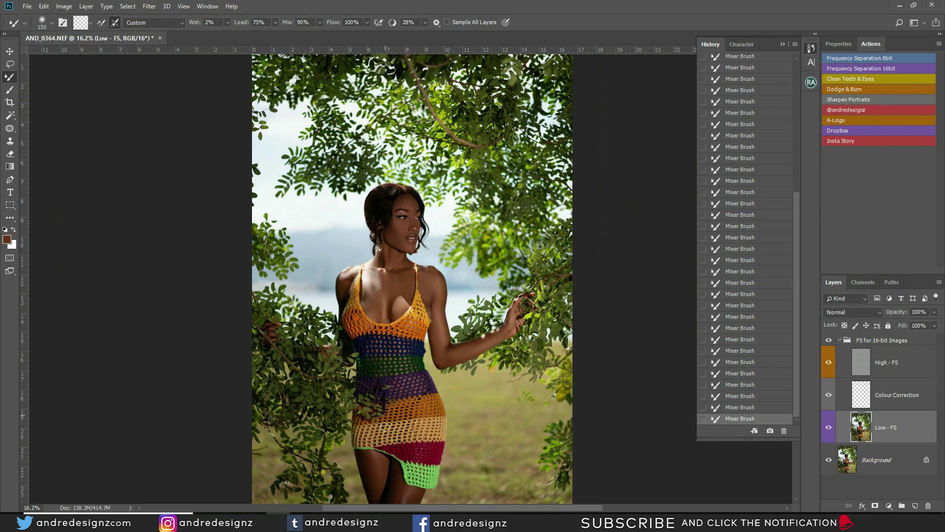
scroll(384, 428, "down", 2)
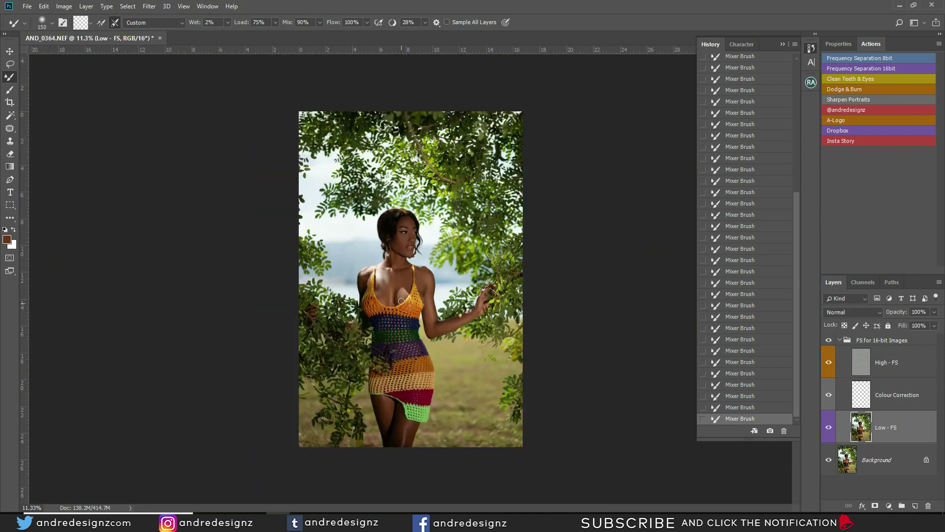
scroll(411, 344, "up", 2)
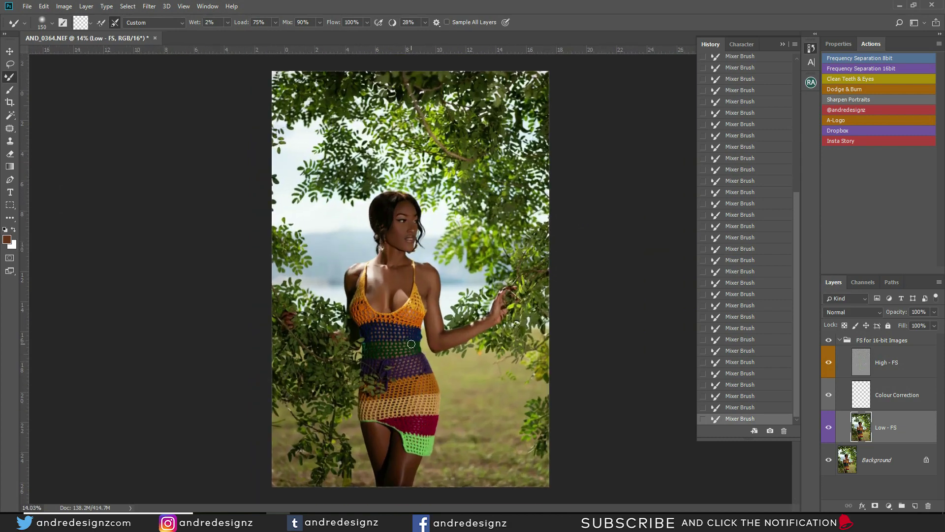
left_click(829, 340)
left_click(830, 340)
left_click(830, 341)
left_click(830, 340)
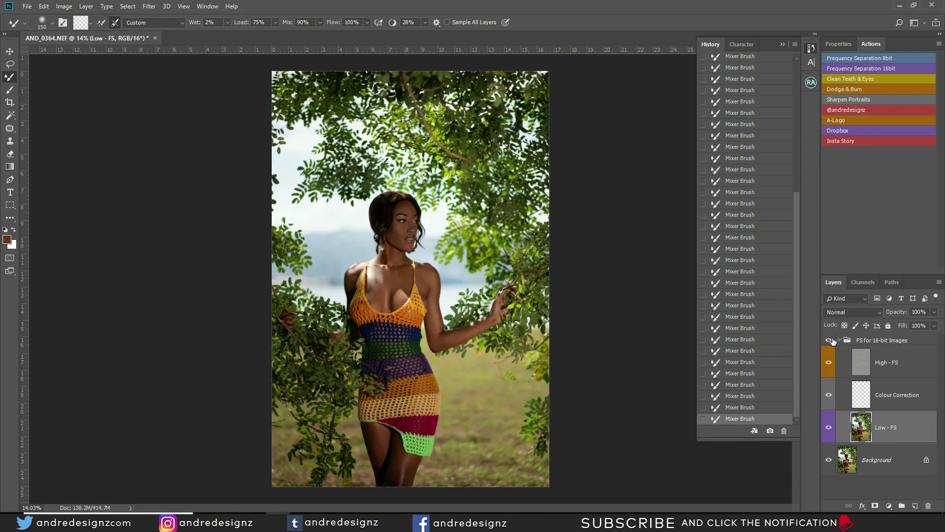
left_click(863, 364)
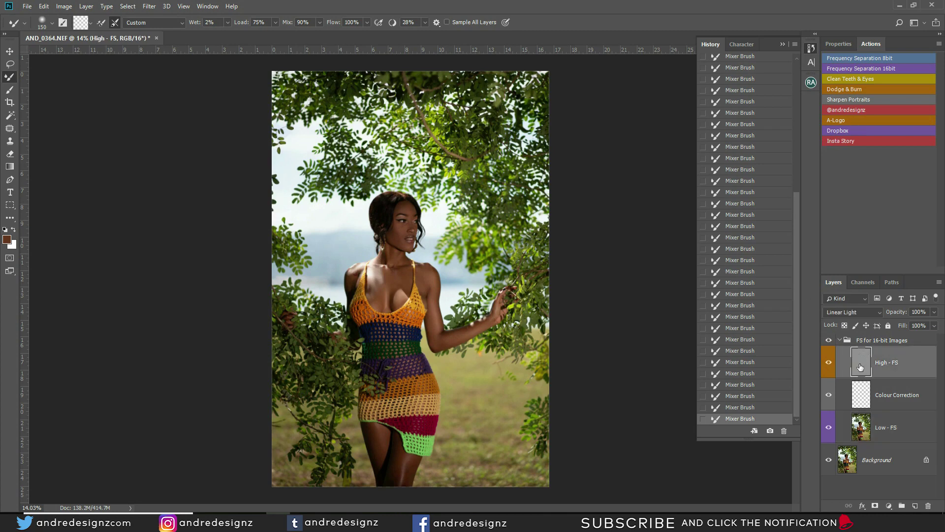
- Clone out the blemishes on the cheek with the Clone Stamp
key("s")
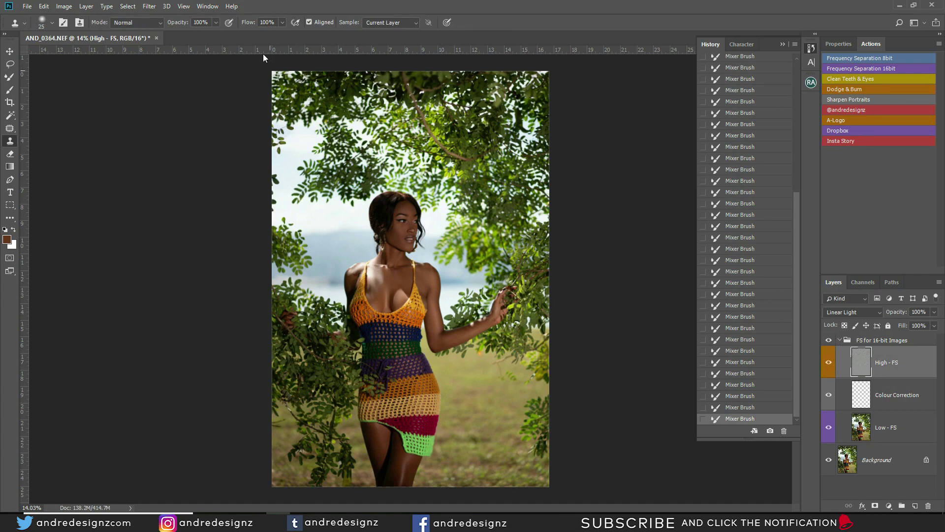
scroll(394, 219, "up", 16)
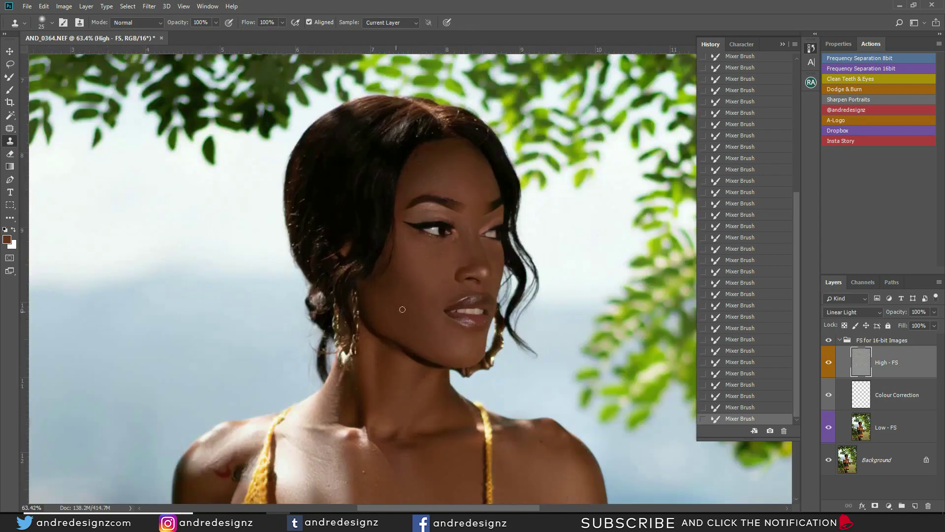
left_click_drag(427, 300, 353, 169)
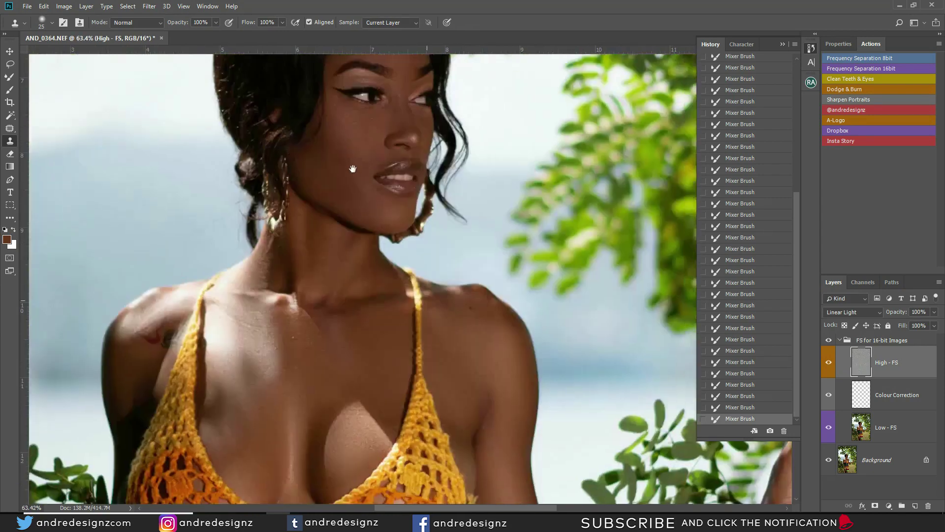
scroll(353, 169, "up", 5)
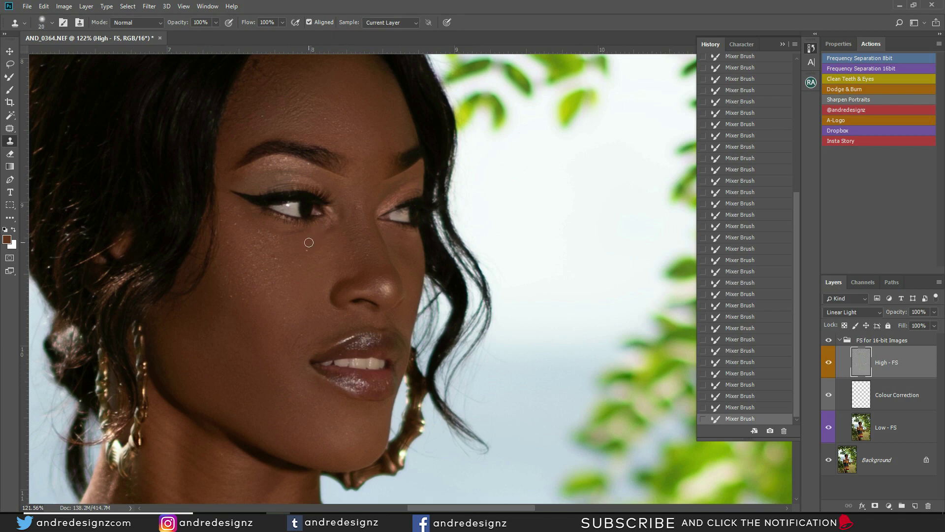
left_click(308, 249)
left_click(275, 259)
left_click(294, 261)
left_click(302, 258)
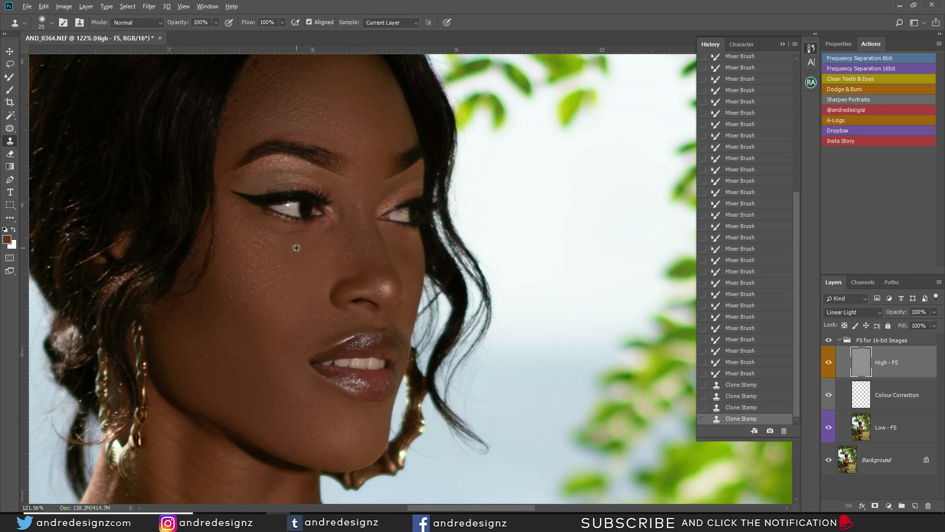
left_click(259, 276)
left_click(281, 265)
left_click(278, 268)
left_click(262, 265)
- Redo a misplaced dab and clear the blemishes lower on the cheek
key("ctrl+z")
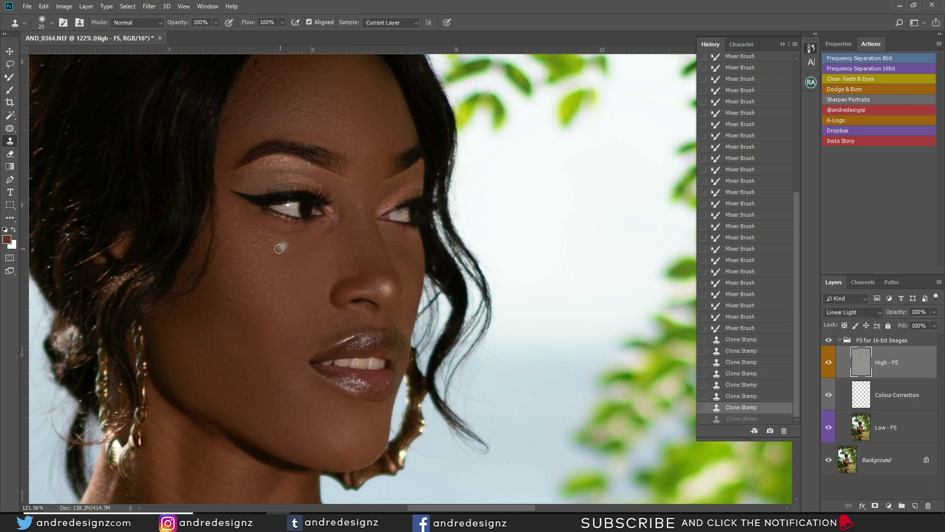
left_click(235, 224)
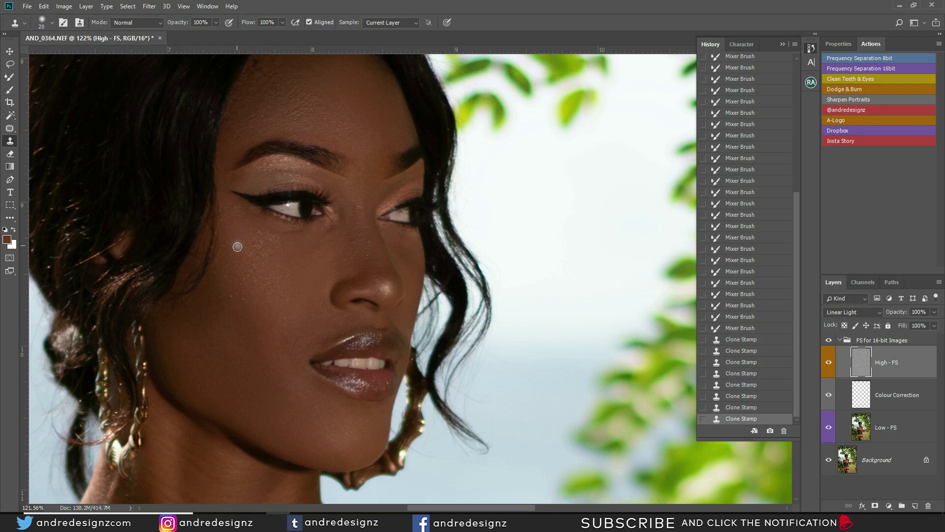
left_click(249, 301)
left_click(258, 310)
left_click(289, 322)
left_click(304, 338)
- Clone out the blemishes on the forehead
left_click_drag(323, 221, 280, 336)
left_click(245, 240, "alt")
left_click(224, 234)
left_click(229, 235)
left_click(241, 225)
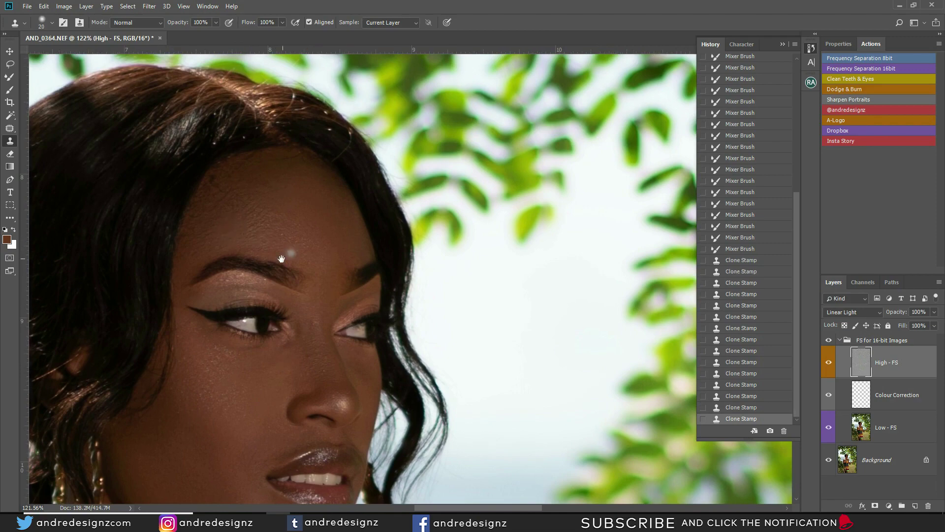
left_click_drag(219, 411, 270, 270)
left_click_drag(246, 394, 273, 249)
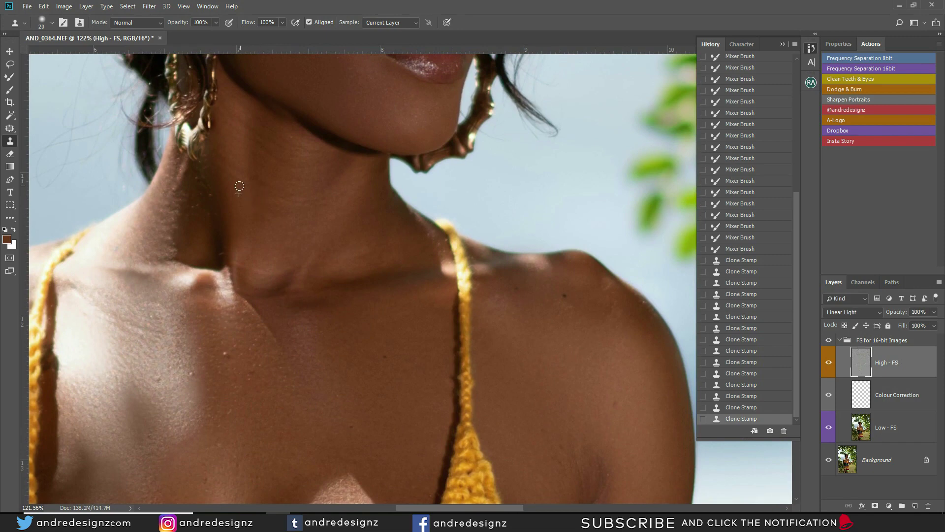
- Clone out the neck blemishes and a spot on the upper chest
left_click_drag(228, 175, 234, 181)
mouse_move(223, 154)
left_mouse_down()
mouse_move(278, 157)
mouse_move(266, 148)
mouse_move(280, 157)
mouse_move(284, 138)
left_mouse_up()
left_click(254, 152, "alt")
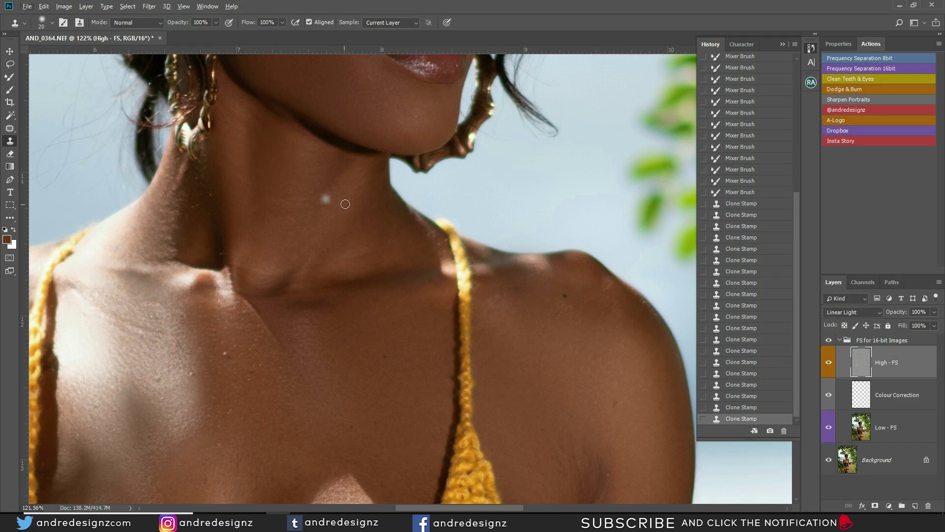
left_click_drag(286, 201, 288, 203)
left_click_drag(370, 218, 390, 204)
left_click(226, 355)
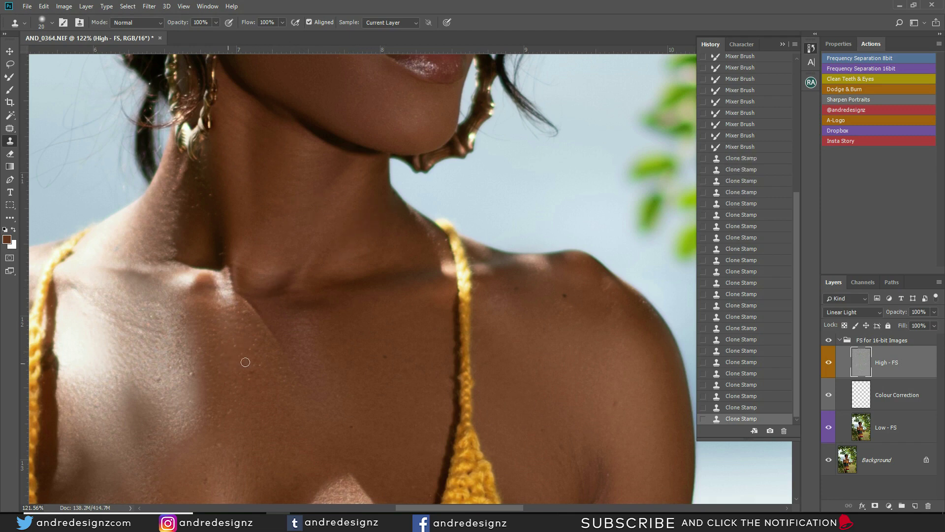
- Enlarge the clone brush to 40 and soften the neck and chest shadow edges
key("bracketright")
key("bracketright")
key("bracketright")
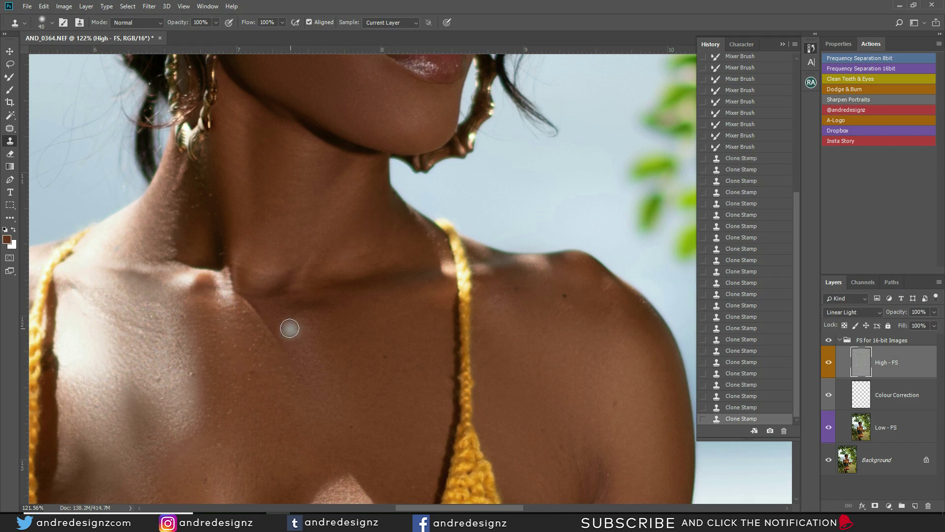
mouse_move(264, 306)
left_mouse_down()
mouse_move(278, 338)
mouse_move(305, 354)
mouse_move(242, 298)
mouse_move(298, 361)
mouse_move(318, 365)
mouse_move(291, 234)
left_mouse_up()
mouse_move(301, 296)
left_mouse_down()
mouse_move(309, 321)
mouse_move(342, 309)
left_mouse_up()
left_click_drag(336, 296, 298, 220)
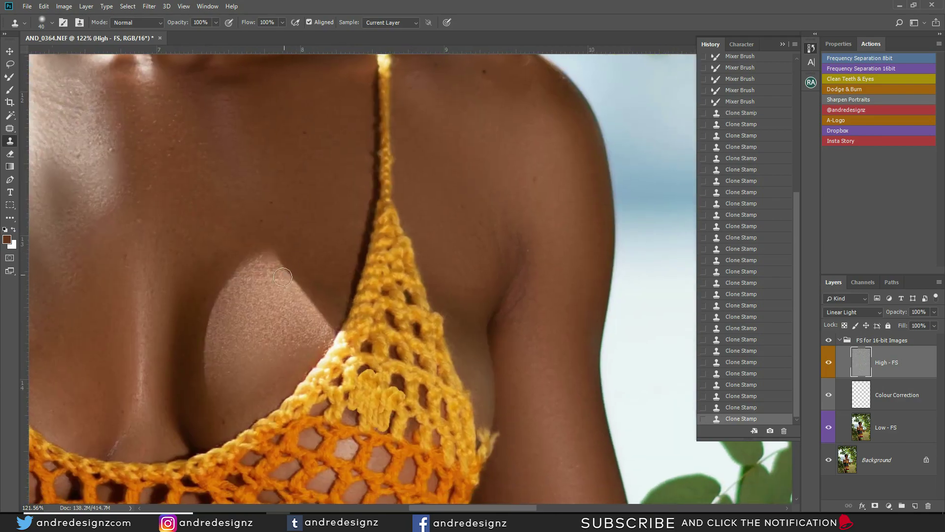
left_click(240, 298, "alt")
mouse_move(234, 279)
left_mouse_down()
mouse_move(213, 312)
mouse_move(223, 322)
mouse_move(232, 315)
mouse_move(204, 338)
mouse_move(207, 373)
left_mouse_up()
left_click_drag(210, 388, 240, 378)
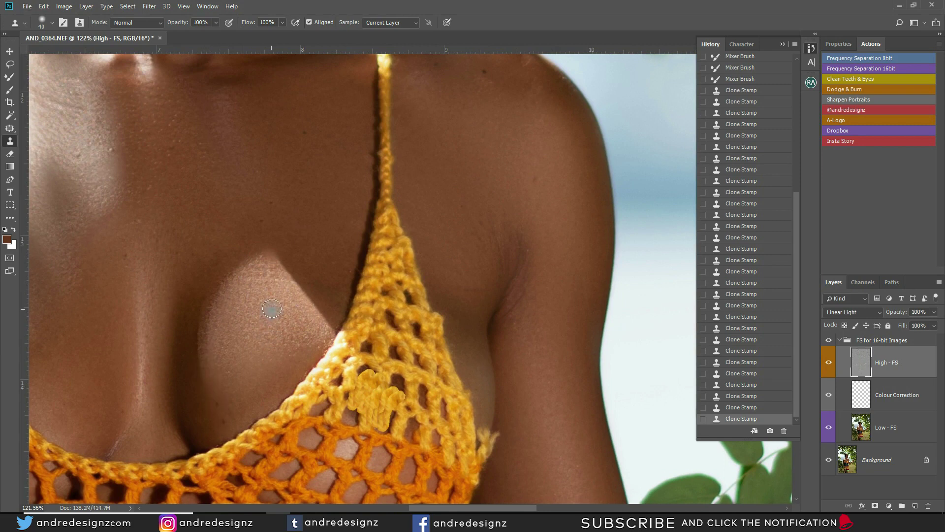
- Undo the chest shadow strokes that didn't work after resampling and retrying
key("ctrl+alt+z")
key("ctrl+alt+z")
left_click(269, 286, "alt")
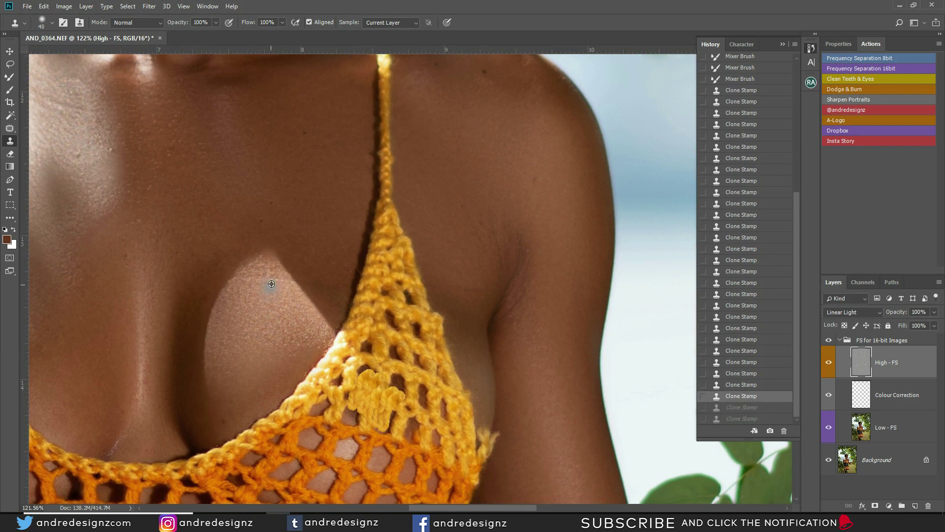
mouse_move(272, 265)
left_mouse_down()
mouse_move(304, 302)
mouse_move(299, 291)
left_mouse_up()
key("z")
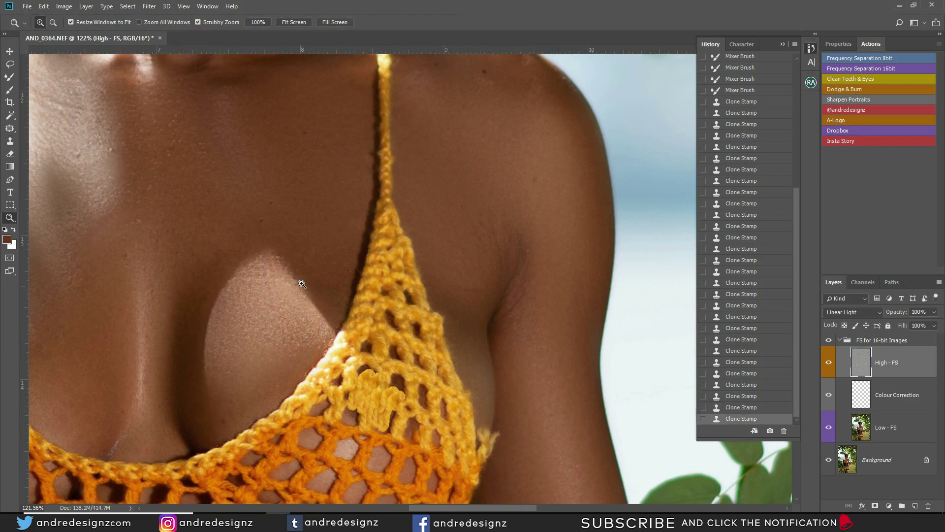
key("ctrl+alt+z")
key("s")
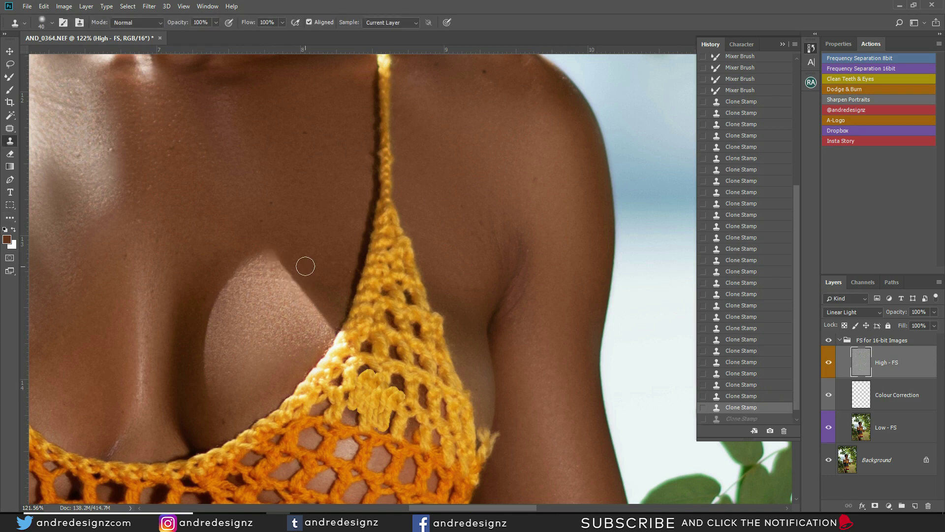
left_click_drag(305, 294, 323, 326)
key("ctrl+z")
left_click(337, 226, "alt")
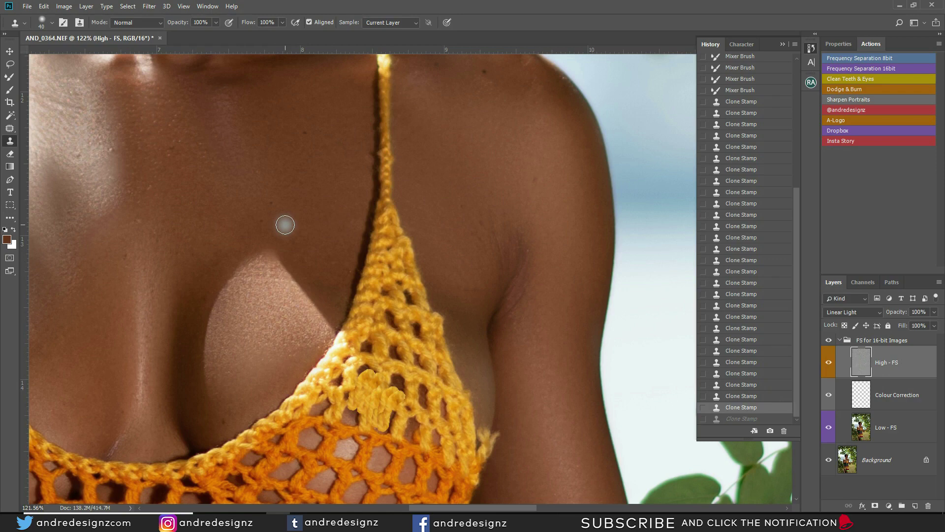
key("ctrl+alt+z")
- Zoom out and back in to review the cleaned neck and chest
scroll(285, 221, "down", 10)
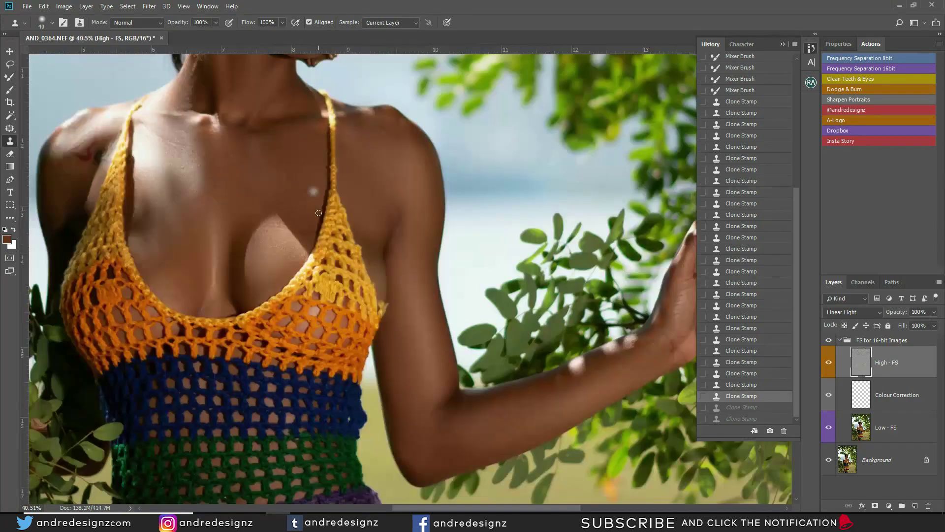
scroll(318, 212, "down", 3)
scroll(325, 226, "up", 8)
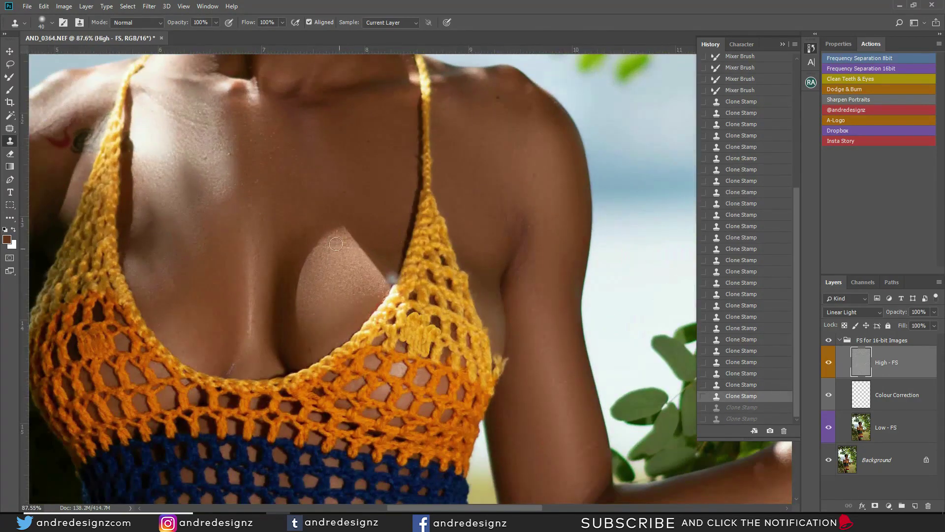
scroll(162, 167, "down", 12)
scroll(240, 180, "up", 11)
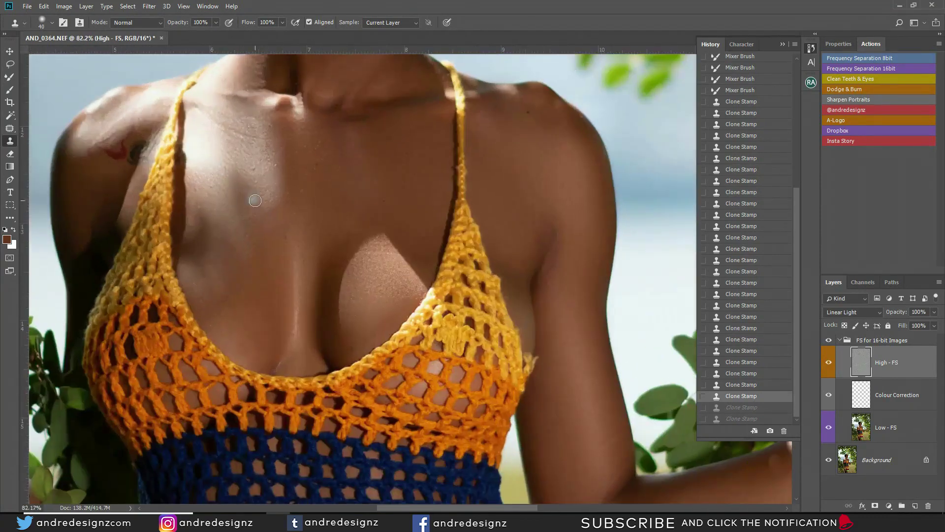
scroll(255, 200, "up", 3)
scroll(260, 198, "down", 3)
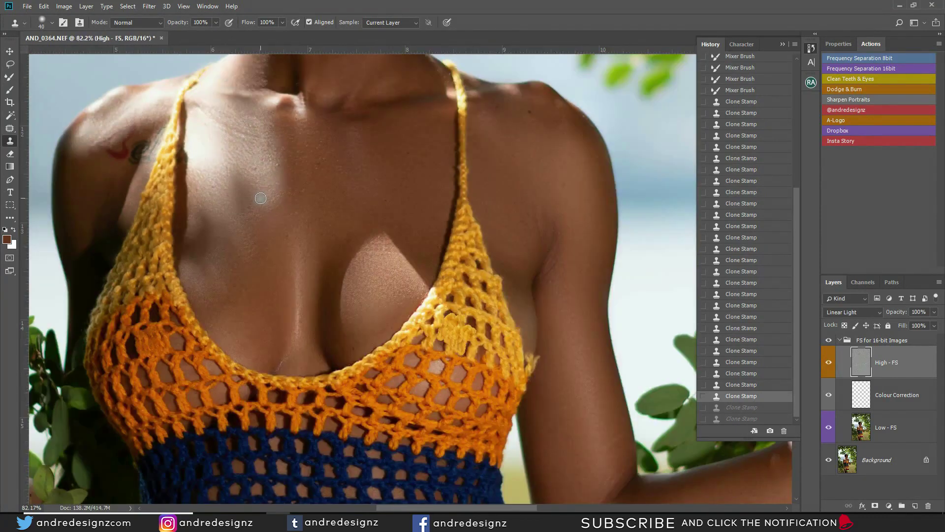
scroll(260, 198, "down", 6)
scroll(403, 222, "up", 4)
scroll(387, 221, "down", 3)
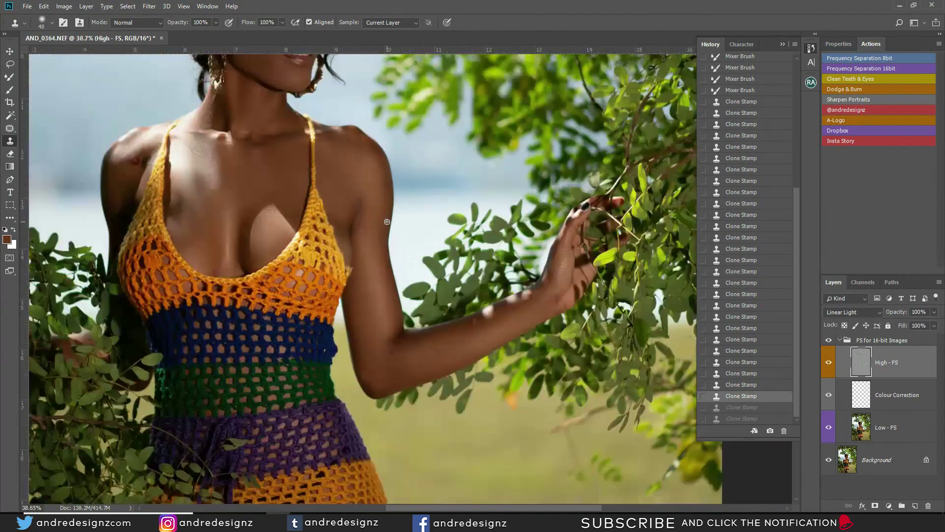
scroll(387, 221, "up", 5)
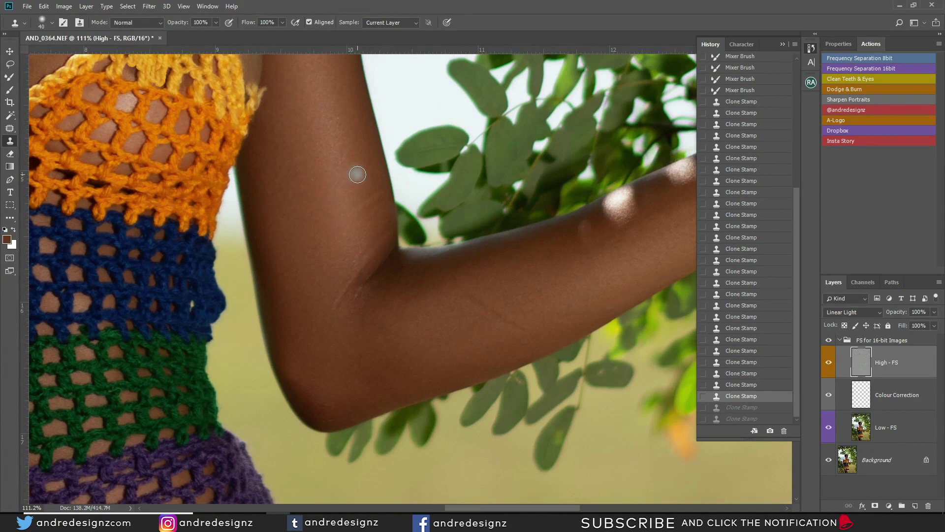
mouse_move(382, 202)
left_mouse_down()
mouse_move(344, 220)
mouse_move(368, 230)
mouse_move(365, 251)
left_mouse_up()
left_click(370, 221, "alt")
mouse_move(359, 276)
left_mouse_down()
mouse_move(332, 312)
mouse_move(341, 326)
left_mouse_up()
left_click(373, 323, "alt")
left_click(465, 333, "alt")
left_click_drag(513, 329, 461, 283)
scroll(456, 284, "right", 5)
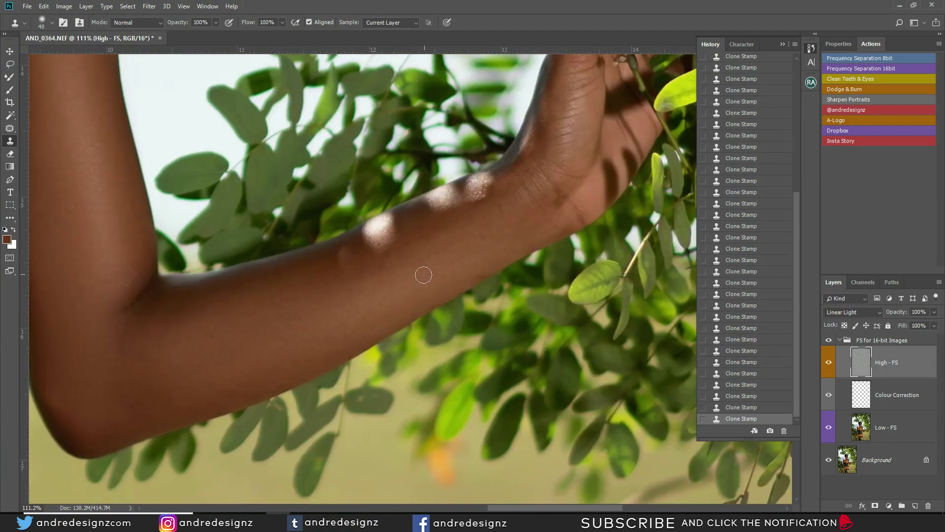
left_click_drag(437, 222, 418, 345)
scroll(269, 246, "down", 9)
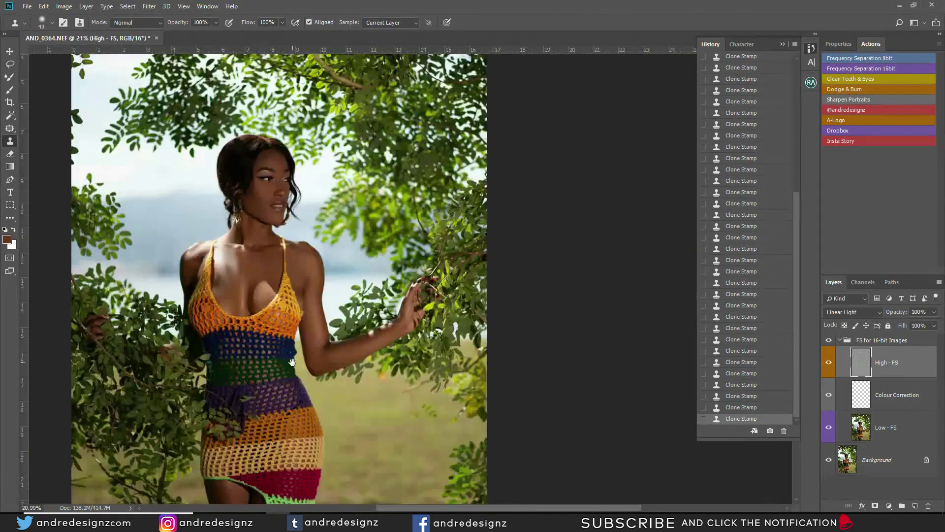
left_click_drag(292, 362, 260, 32)
scroll(186, 181, "up", 6)
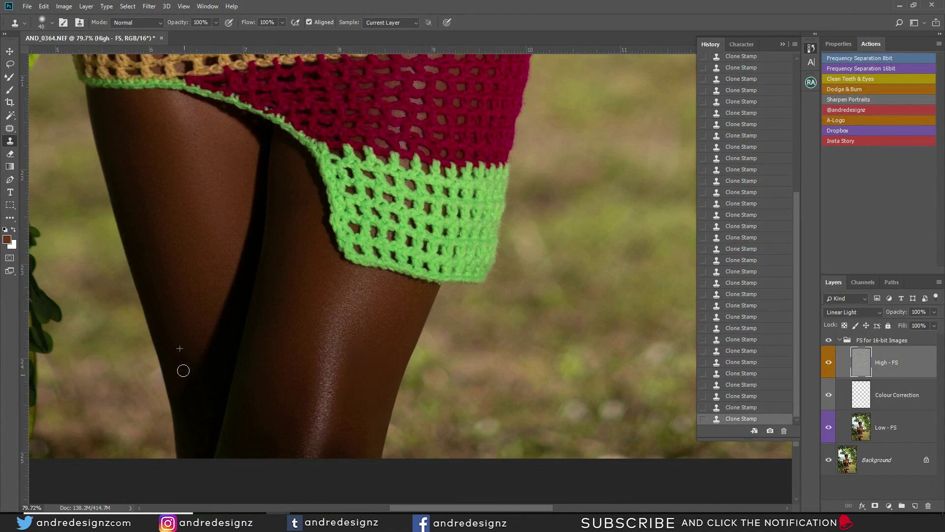
left_click_drag(206, 274, 242, 381)
mouse_move(232, 288)
left_mouse_down()
mouse_move(230, 330)
mouse_move(202, 364)
left_mouse_up()
scroll(266, 293, "down", 6)
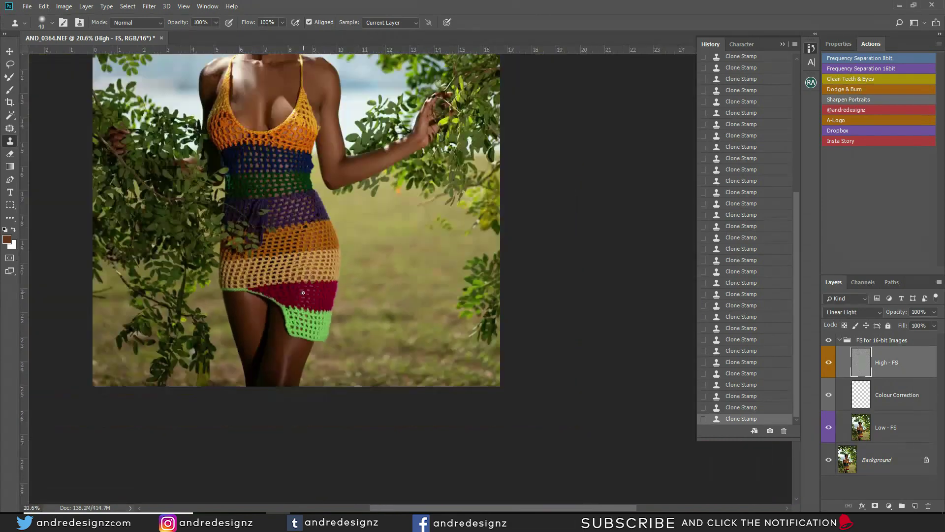
scroll(384, 148, "up", 4)
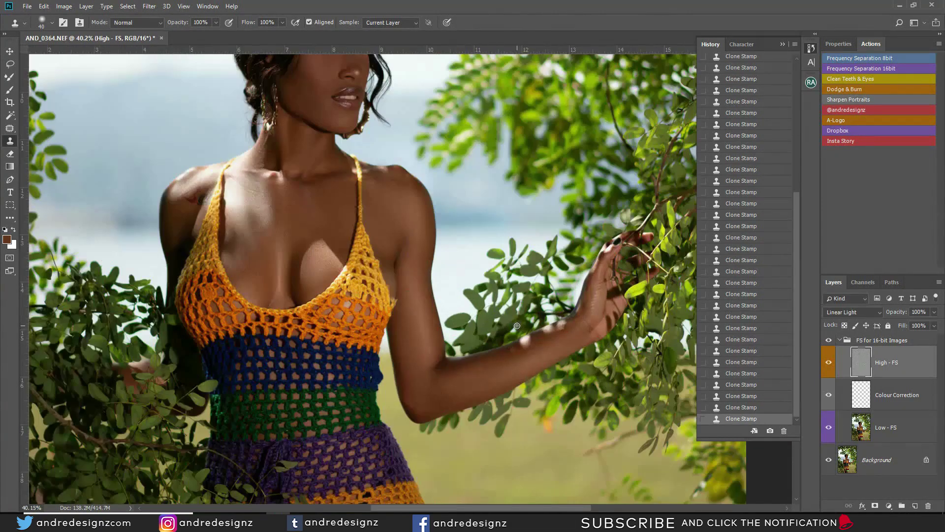
scroll(493, 322, "down", 2)
left_click_drag(470, 320, 349, 194)
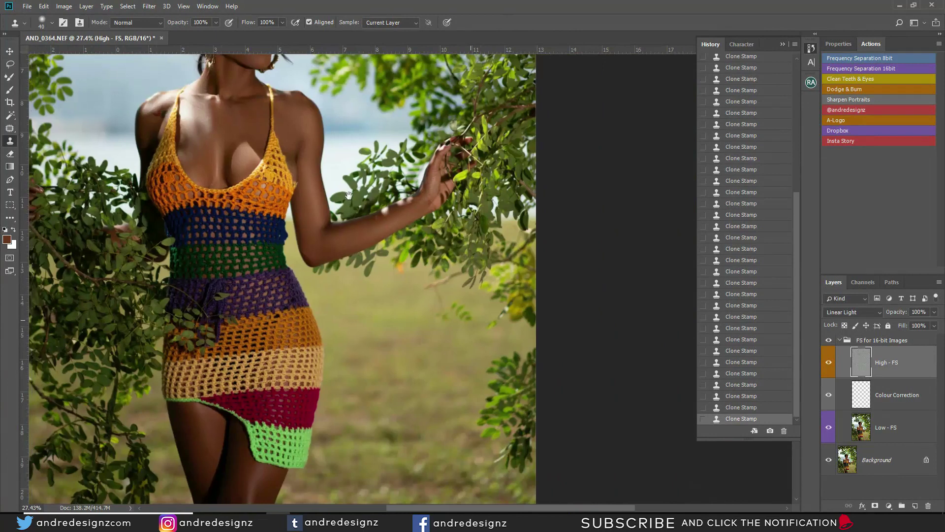
scroll(377, 224, "down", 2)
scroll(378, 224, "up", 1)
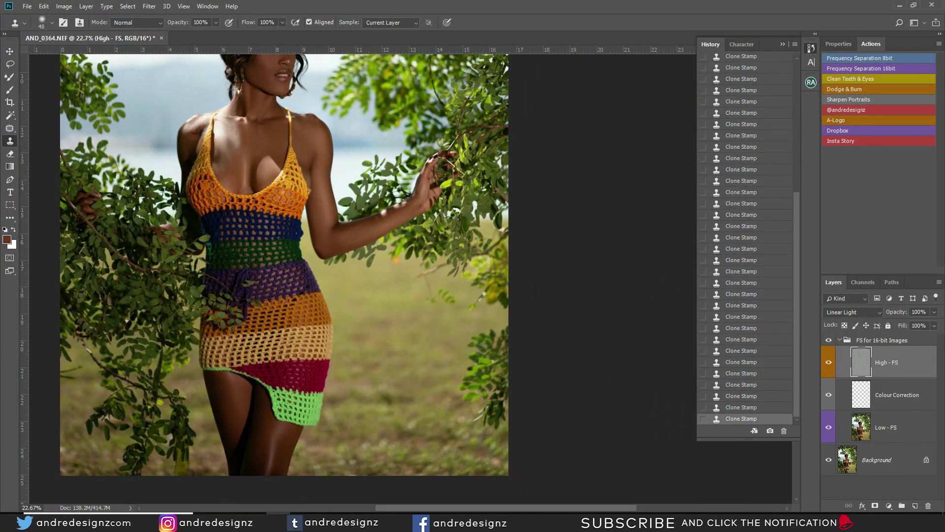
- Create the Dodge & Burn group and target the Burn layer mask with a smaller brush
left_click(847, 89)
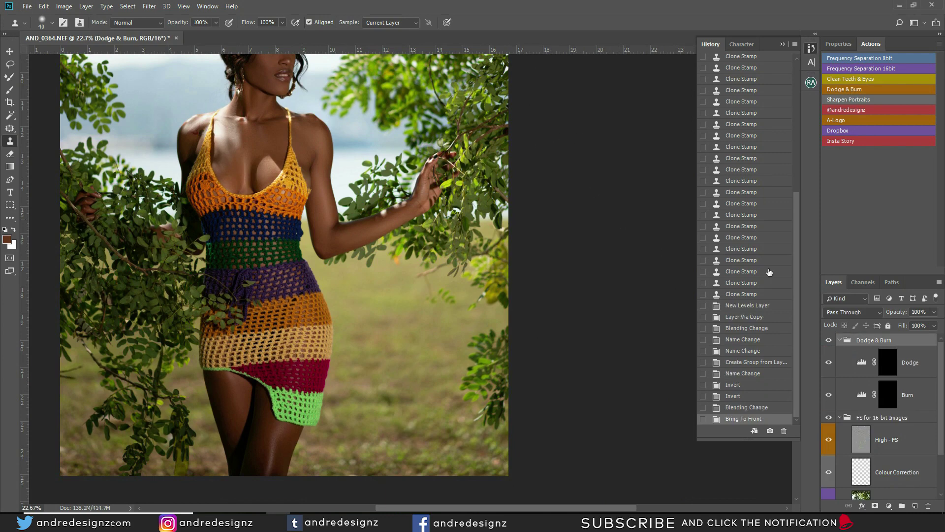
left_click(888, 396)
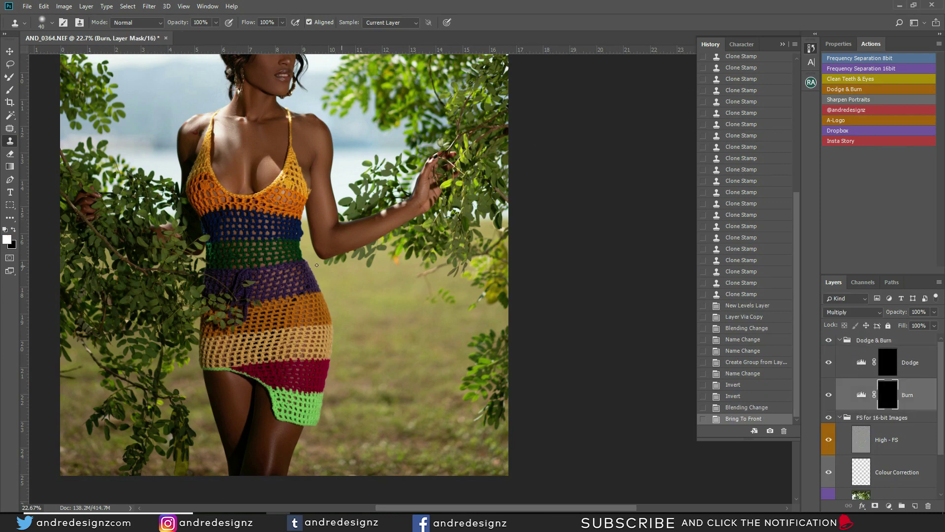
key("b")
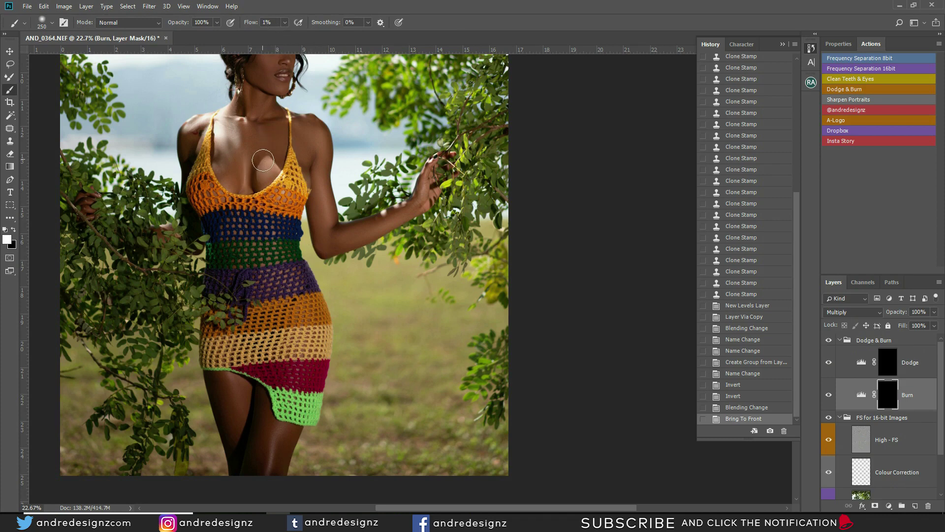
key("bracketleft")
key("bracketleft")
key("bracketleft")
key("bracketleft")
- Zoom to 50% on the face and darken the area under the eye
scroll(328, 191, "up", 1)
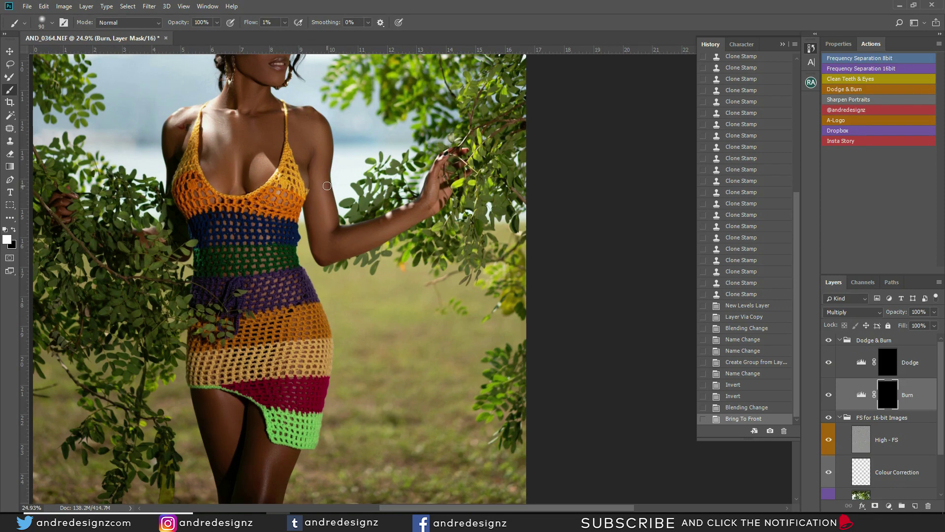
key("z")
left_click_drag(323, 165, 347, 207)
left_click_drag(306, 81, 333, 237)
left_click_drag(305, 67, 298, 213)
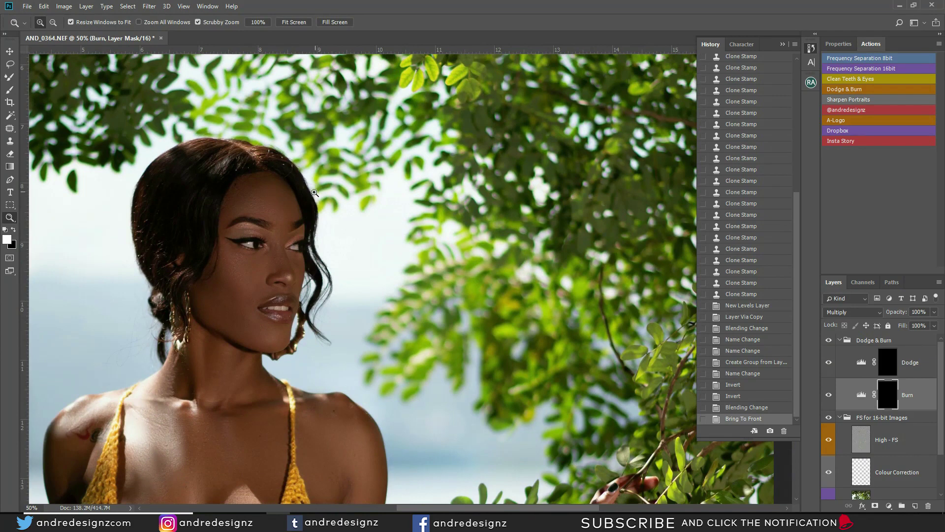
key("b")
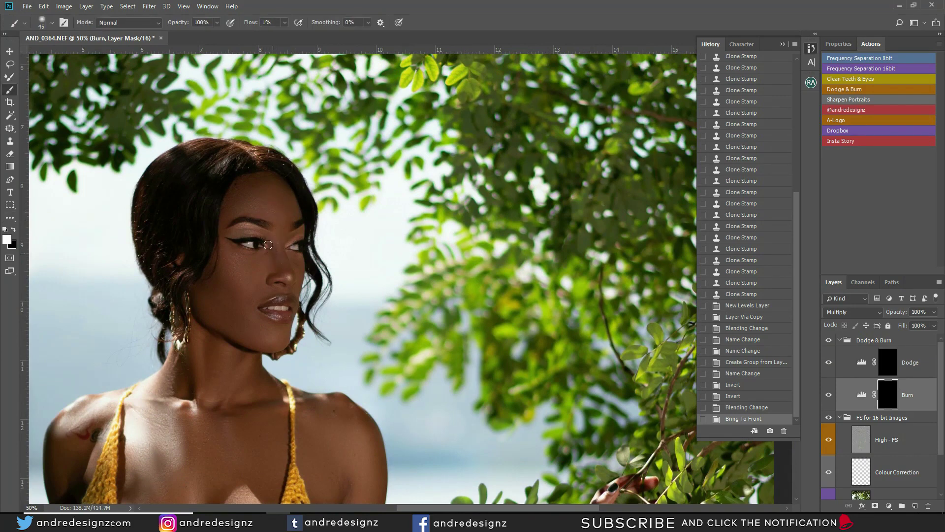
left_click_drag(272, 255, 316, 312)
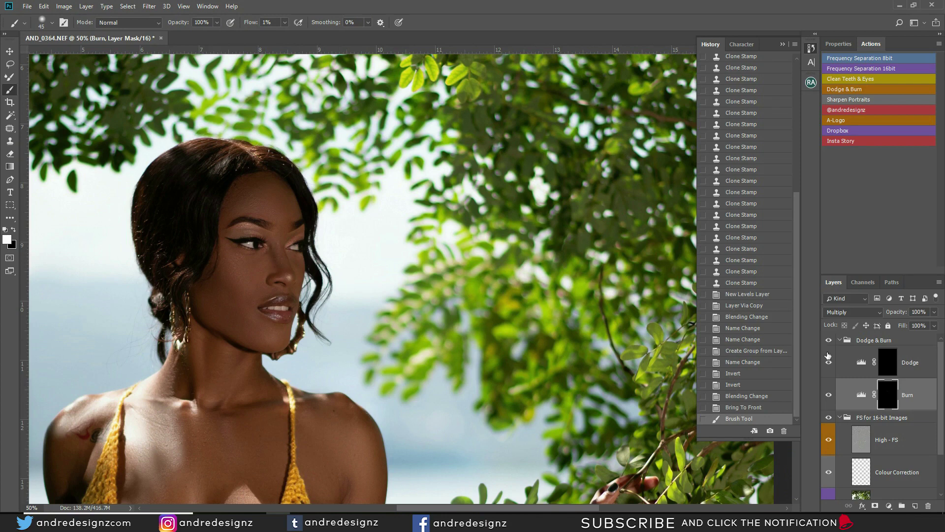
- Compare the burn shading on and off and add a burn stroke on the face
left_click(829, 395)
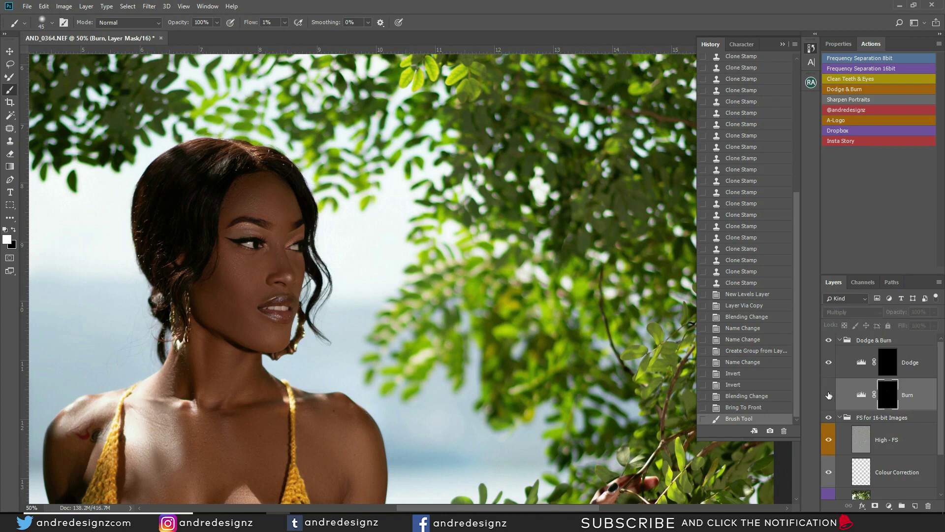
left_click(829, 395)
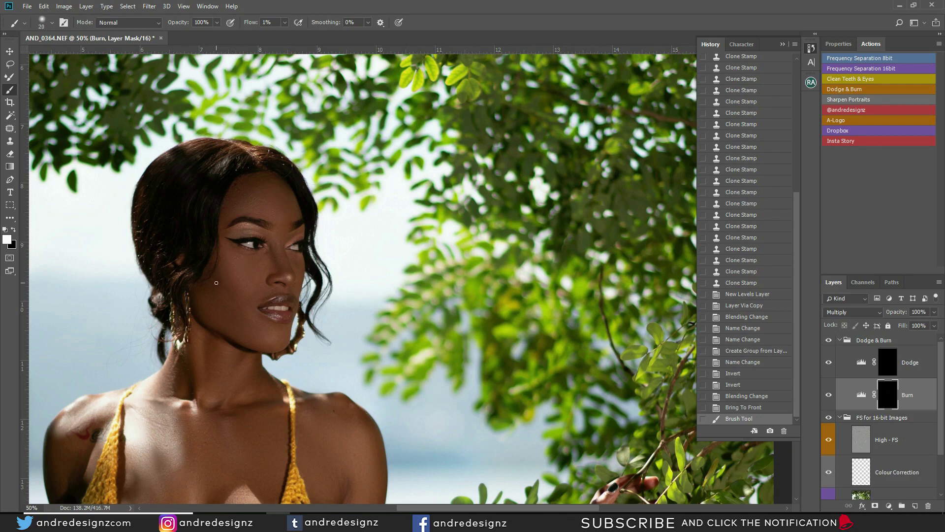
key("bracketright")
key("bracketright")
left_click(251, 327)
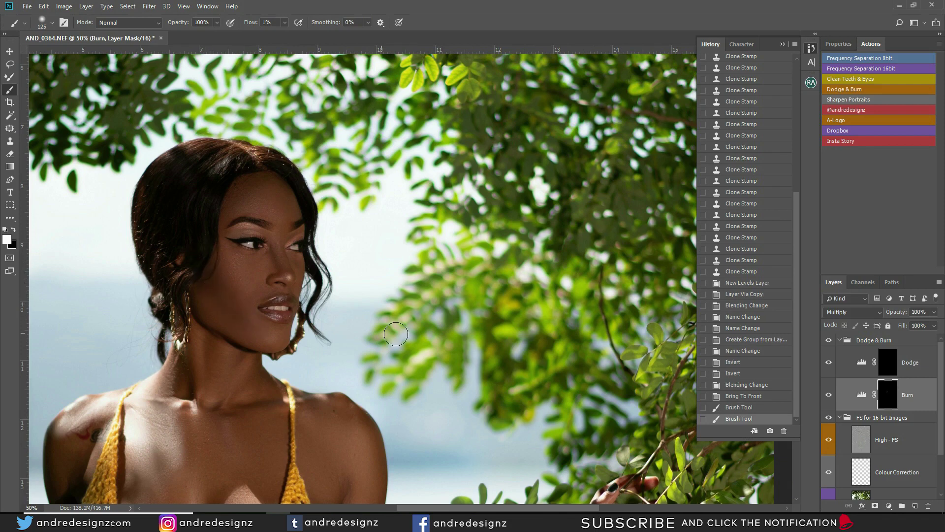
left_click(829, 395)
- Burn deeper shadows along the neck, chest, shoulder and armpit
left_click_drag(336, 395, 379, 186)
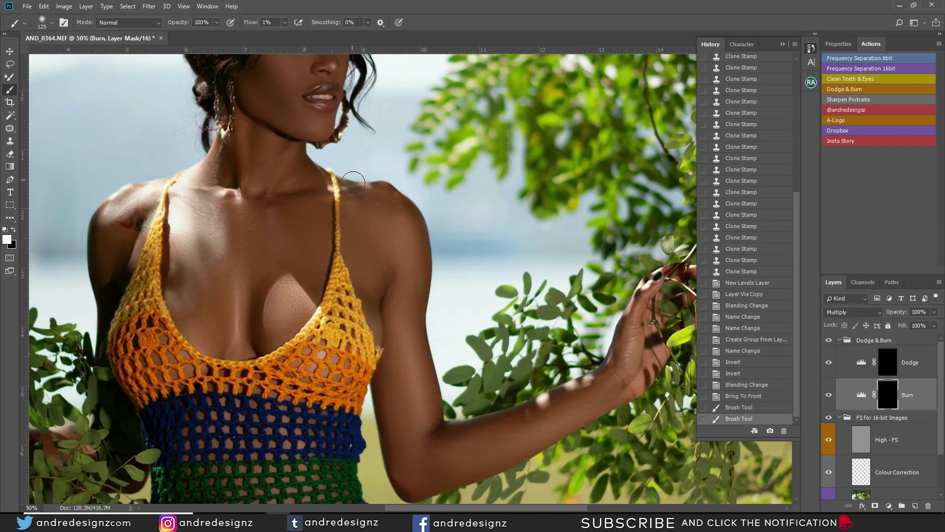
key("bracketleft")
key("bracketleft")
key("bracketleft")
mouse_move(251, 126)
left_mouse_down()
mouse_move(278, 166)
mouse_move(251, 163)
mouse_move(236, 145)
left_mouse_up()
left_click_drag(302, 154, 287, 246)
key("]")
mouse_move(215, 289)
left_mouse_down()
mouse_move(231, 343)
mouse_move(265, 261)
left_mouse_up()
left_click_drag(150, 236, 117, 268)
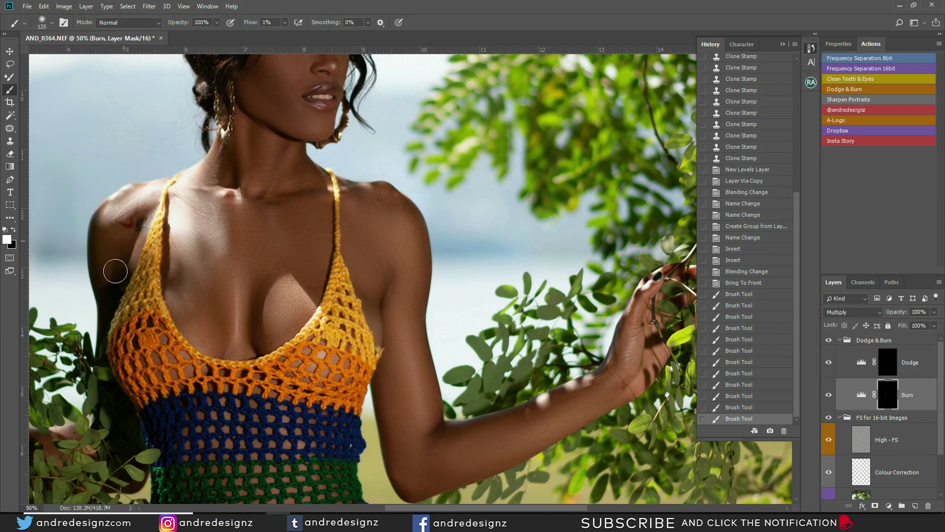
left_click_drag(229, 175, 229, 139)
left_click_drag(386, 280, 370, 276)
- Darken the upper arm, elbow and forearm down toward the wrist
left_click_drag(420, 306, 420, 248)
mouse_move(428, 295)
left_mouse_down()
mouse_move(431, 325)
mouse_move(413, 305)
mouse_move(423, 393)
mouse_move(440, 411)
mouse_move(542, 403)
mouse_move(598, 368)
left_mouse_up()
mouse_move(386, 427)
left_mouse_down()
mouse_move(419, 493)
mouse_move(535, 453)
left_mouse_up()
left_click_drag(485, 477, 617, 394)
mouse_move(567, 427)
left_mouse_down()
mouse_move(621, 390)
mouse_move(550, 431)
left_mouse_up()
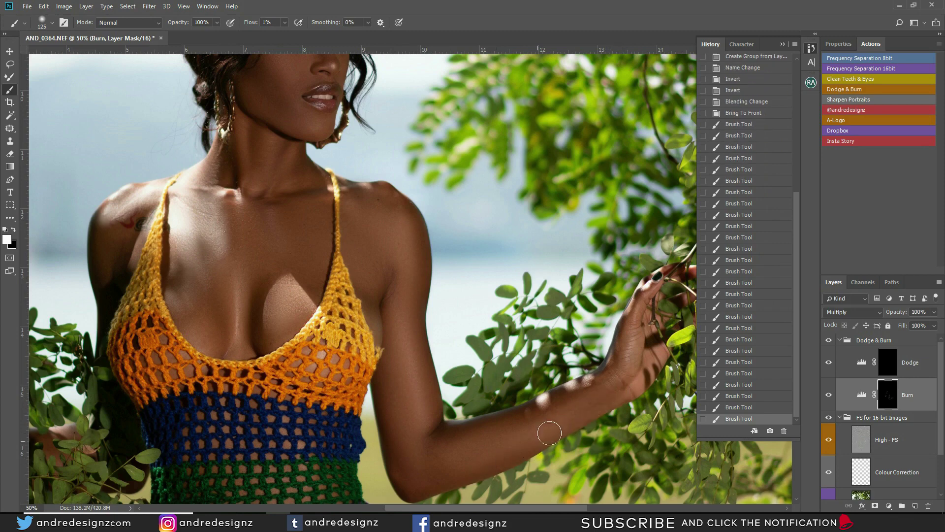
left_click_drag(229, 489, 335, 206)
- Darken the left thigh edge, the inner leg and the thigh near the skirt hem
left_click_drag(313, 388, 329, 238)
mouse_move(322, 149)
left_mouse_down()
mouse_move(334, 160)
mouse_move(367, 281)
left_mouse_up()
mouse_move(405, 172)
left_mouse_down()
mouse_move(412, 224)
mouse_move(436, 264)
mouse_move(415, 368)
left_mouse_up()
left_click_drag(512, 274, 514, 259)
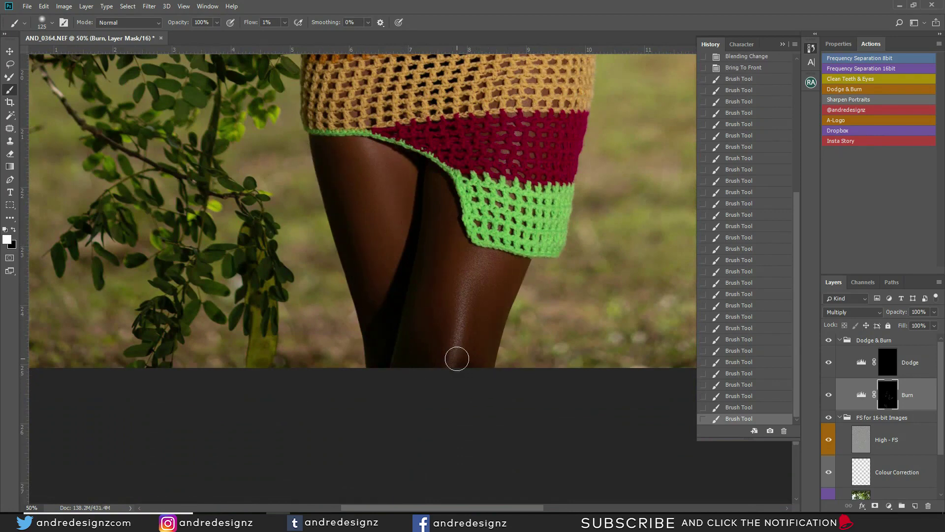
scroll(429, 338, "down", 6)
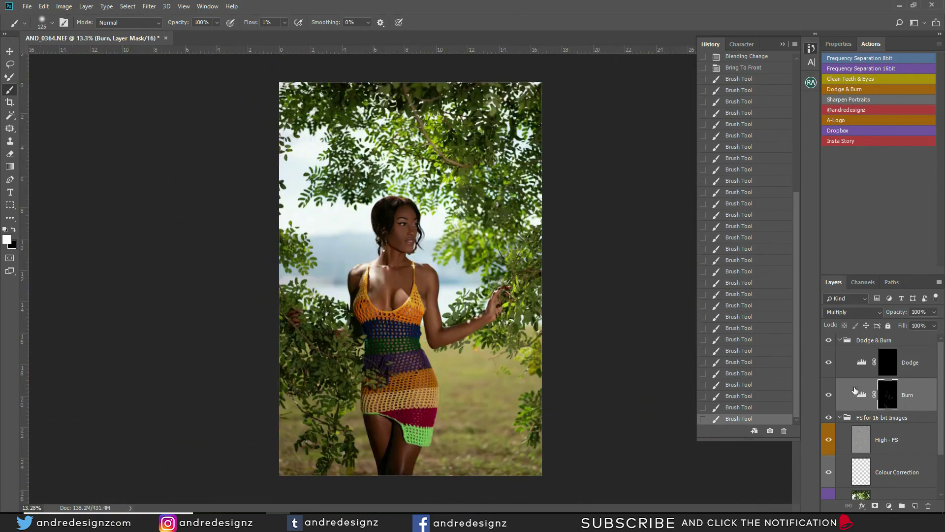
- Compare the image with and without the Burn layer, then target the Dodge mask zoomed on the face
left_click(828, 397)
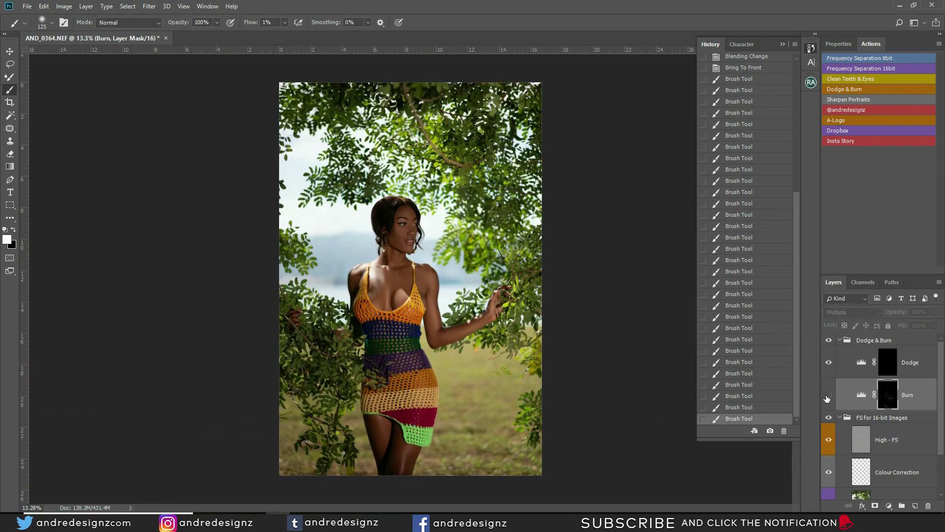
left_click(827, 396)
left_click(828, 397)
left_click(828, 396)
left_click(894, 369)
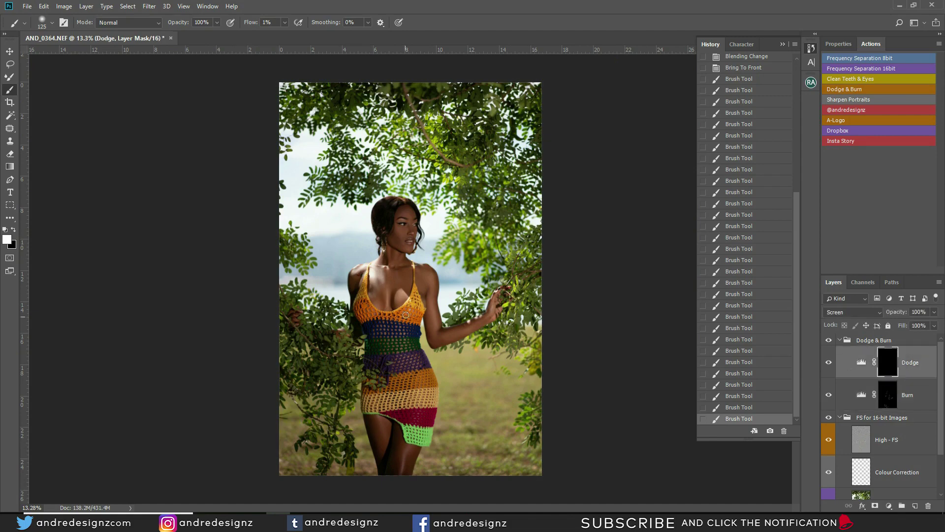
scroll(406, 315, "up", 5)
scroll(377, 314, "up", 4)
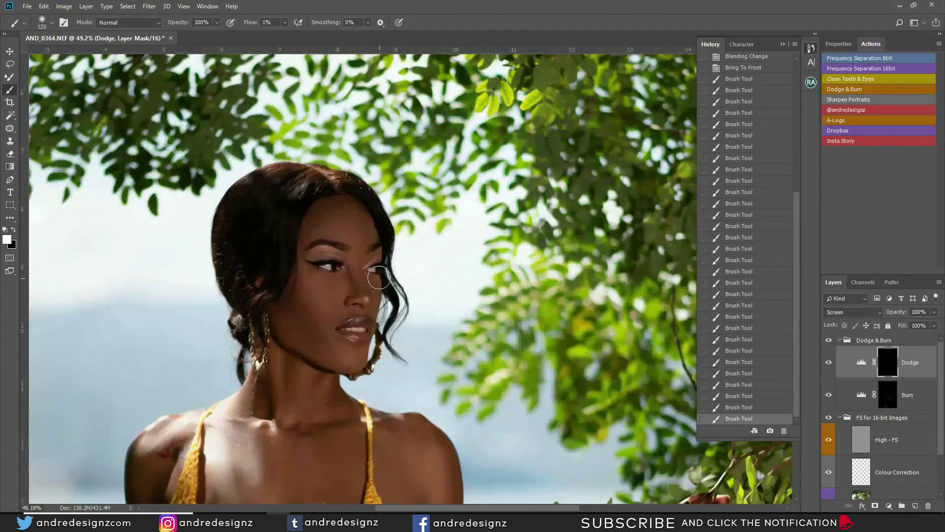
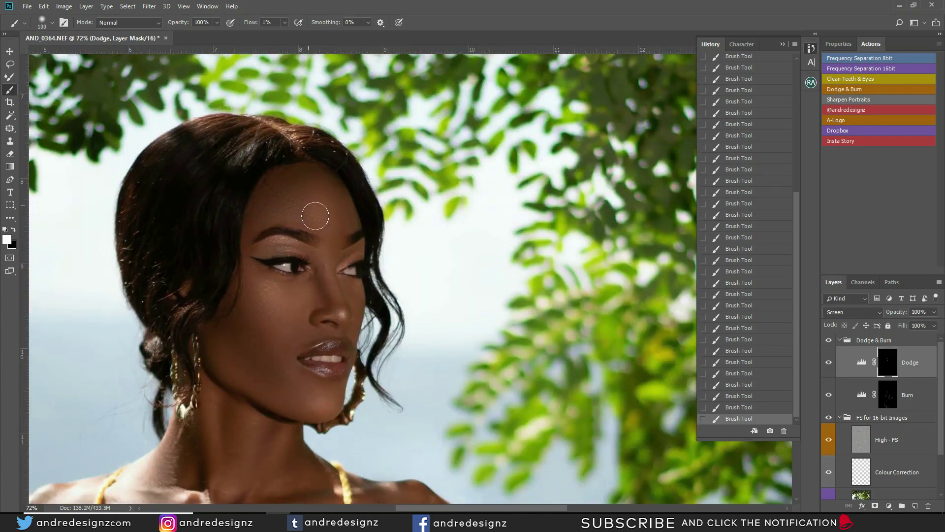
- Pan the view down from the face to the chest, shoulders and upper body
left_click_drag(407, 379, 415, 220)
left_click_drag(390, 350, 408, 254)
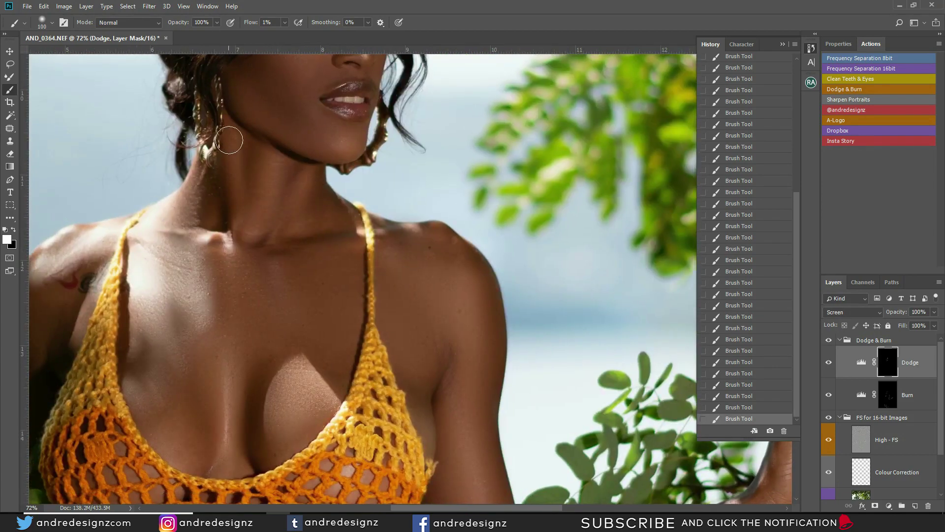
- Resize the dodge brush while moving the view down the arm and torso to the legs
key("bracketleft")
key("bracketleft")
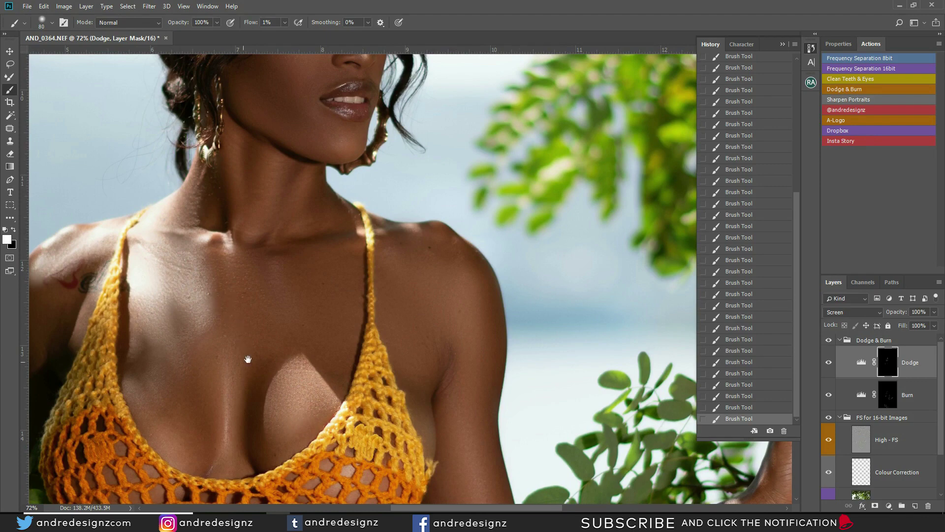
left_click_drag(247, 359, 287, 311)
left_click_drag(364, 301, 178, 321)
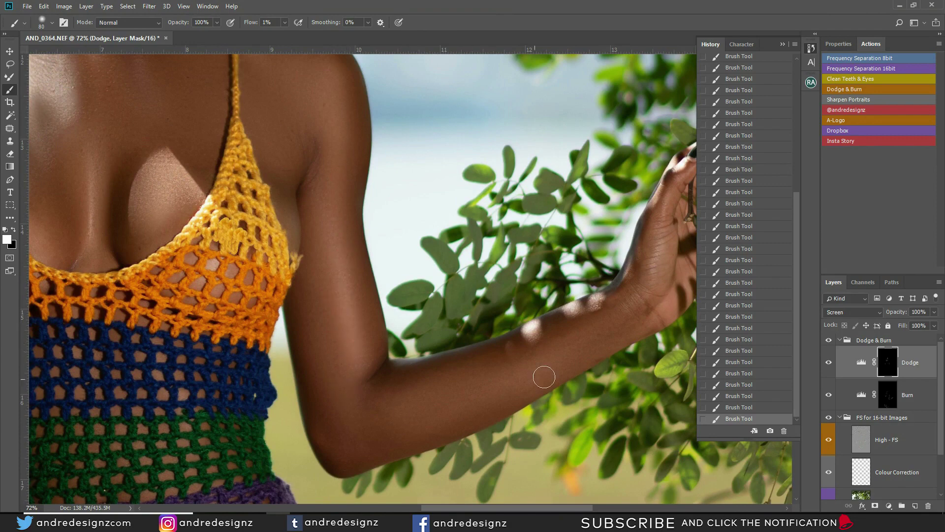
left_click_drag(410, 395, 635, 143)
left_click_drag(276, 473, 458, 291)
mouse_move(379, 438)
left_mouse_down()
mouse_move(400, 251)
mouse_move(331, 239)
left_mouse_up()
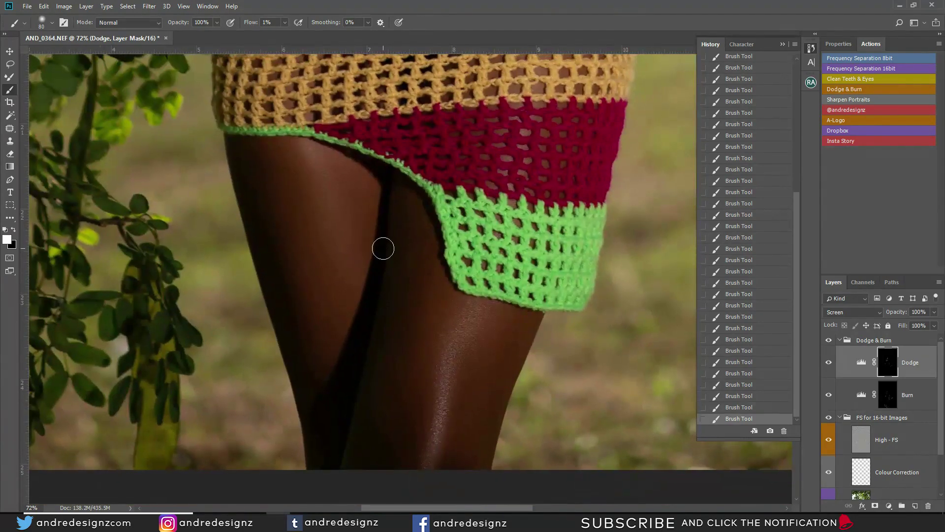
key("bracketright")
key("bracketright")
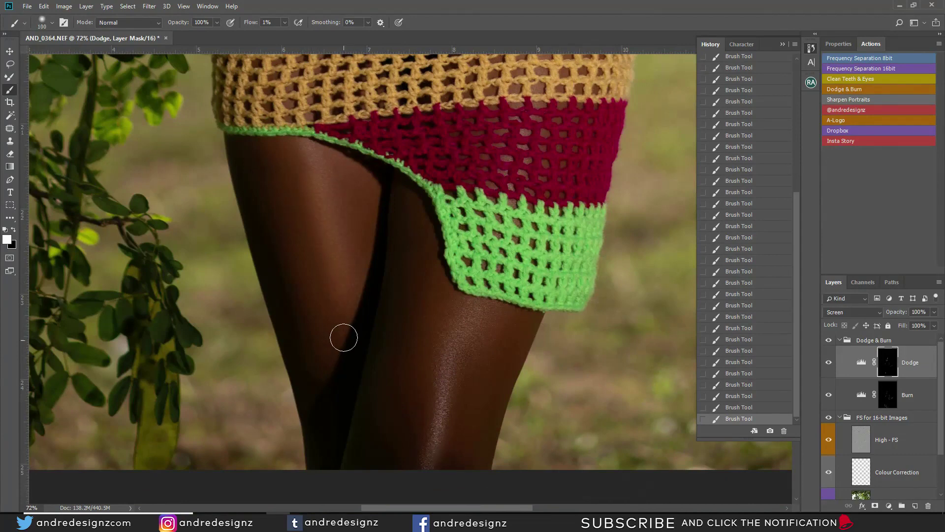
- Redo a thigh highlight with a larger brush, comparing the Dodge layer on and off
key("ctrl+z")
key("ctrl+z")
key("ctrl+z")
key("ctrl+z")
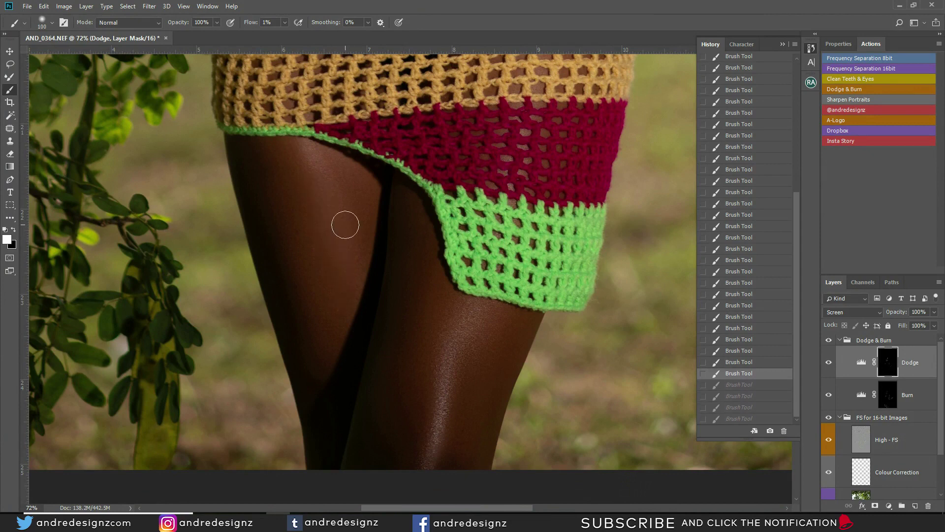
key("bracketright")
key("bracketright")
left_click_drag(303, 150, 342, 359)
left_click(831, 365)
left_click_drag(461, 318, 437, 457)
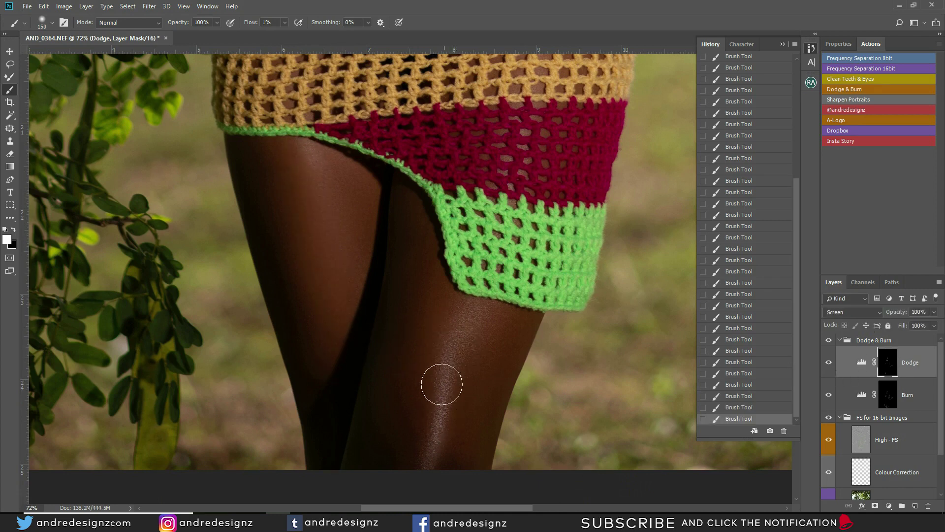
left_click(828, 364)
scroll(603, 323, "down", 6)
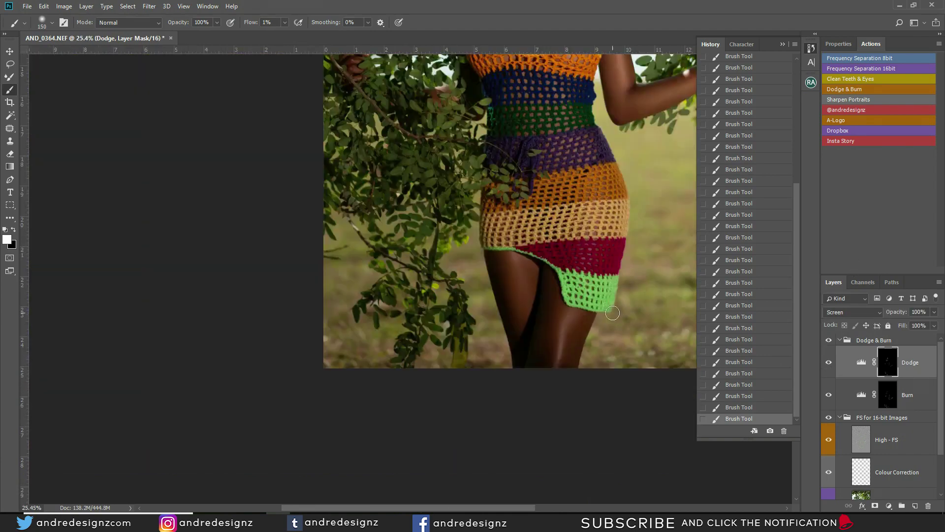
- Zoom out to the whole portrait and select the Dodge & Burn group
scroll(561, 225, "down", 2)
scroll(436, 310, "up", 2)
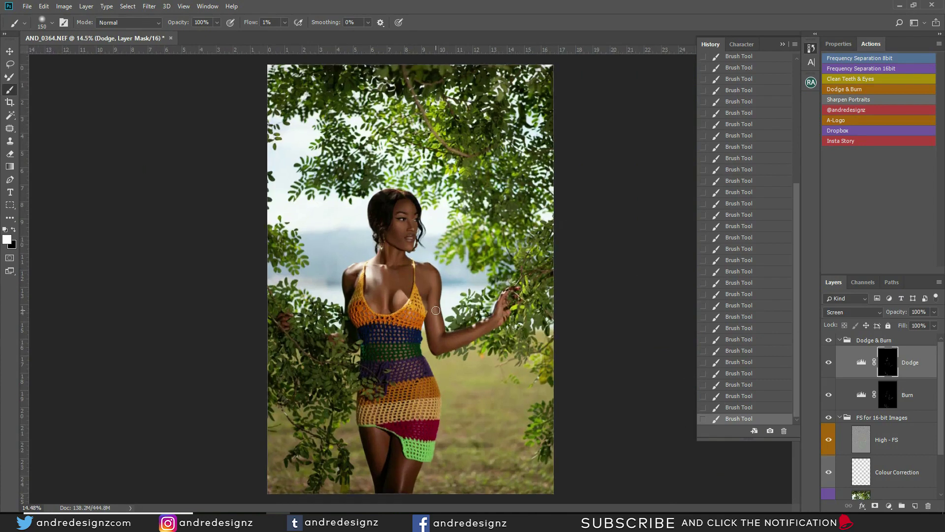
left_click_drag(418, 311, 379, 254)
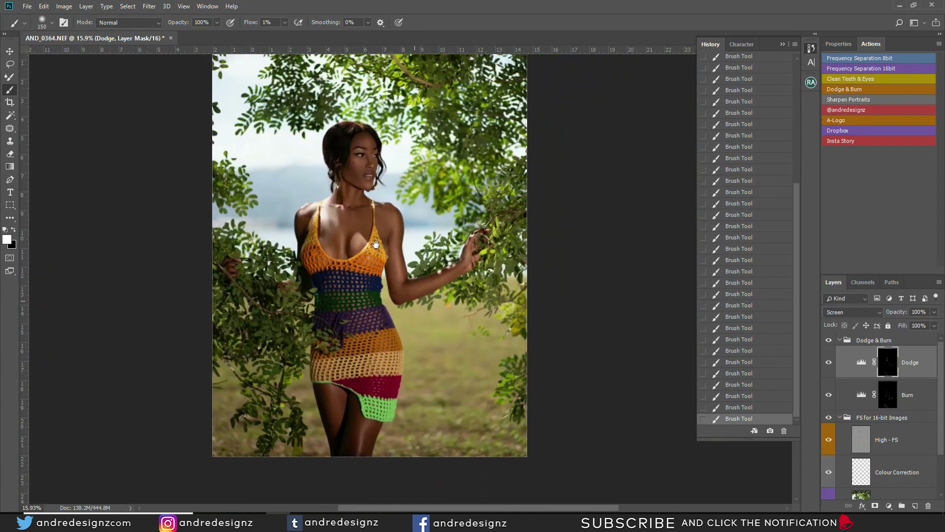
left_click(892, 344)
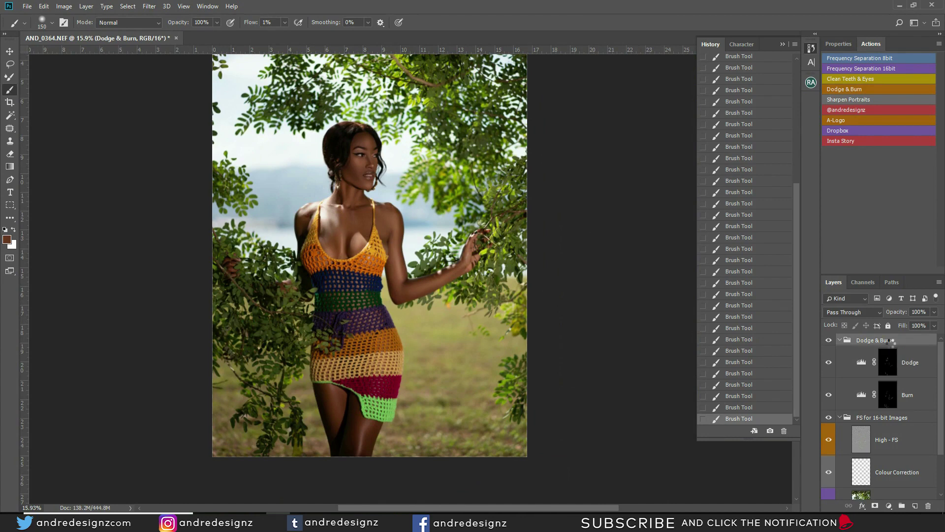
- Copy the merged layer and use Liquify Push Left to nudge the right shoulder inward
key("ctrl+j")
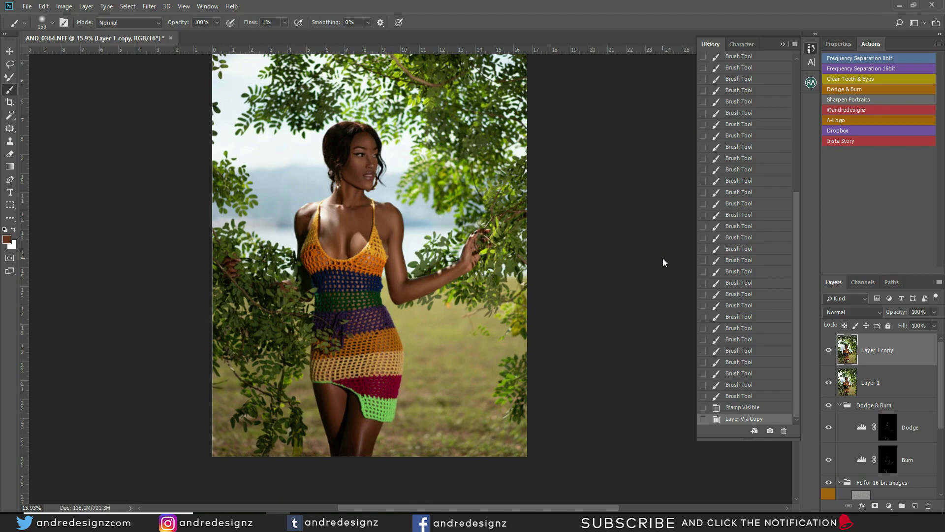
key("ctrl+shift+x")
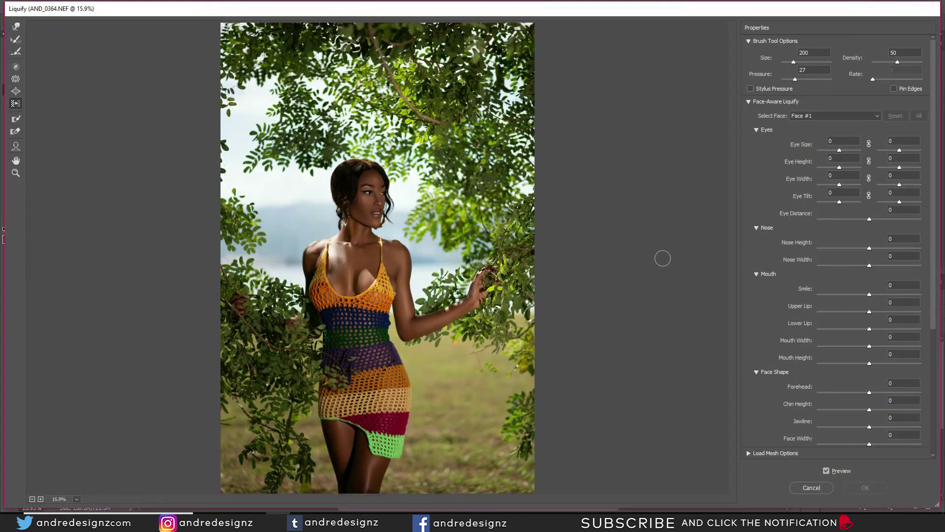
scroll(407, 227, "up", 4)
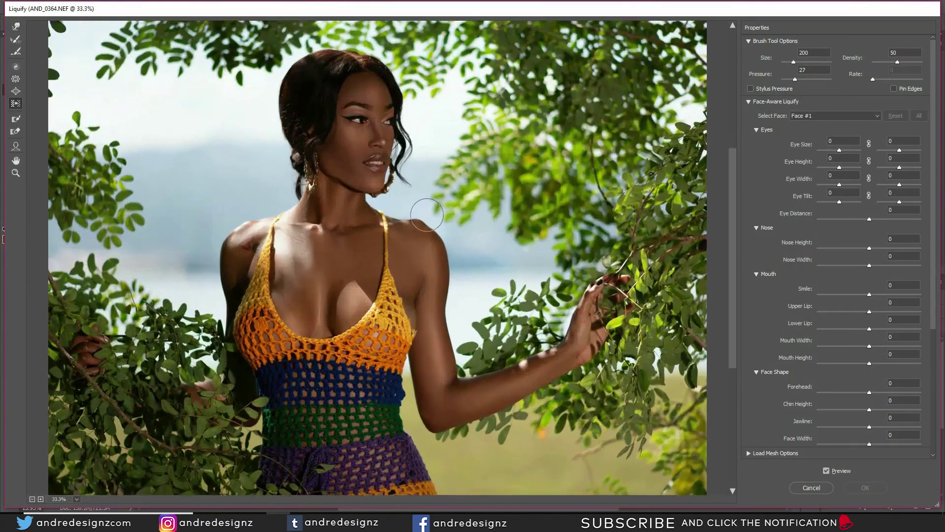
scroll(420, 212, "up", 1)
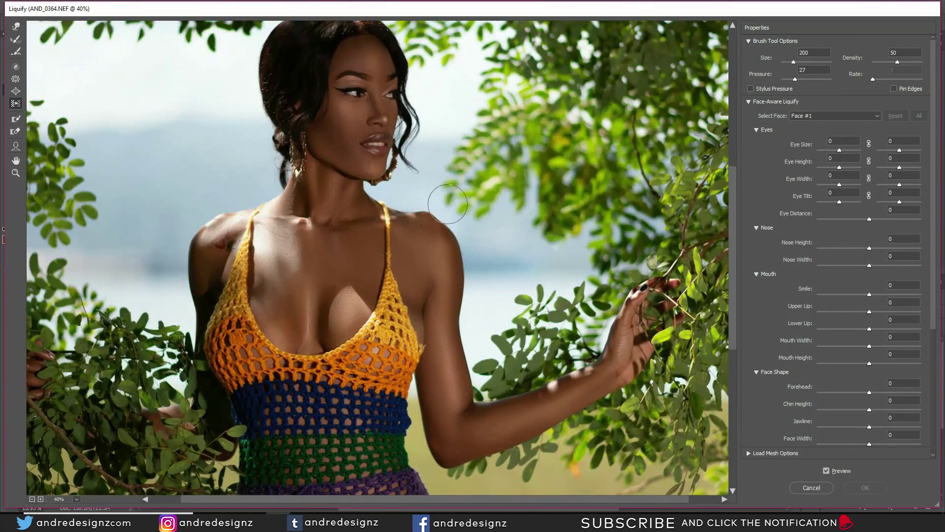
left_click(16, 104)
left_click_drag(427, 215, 444, 219)
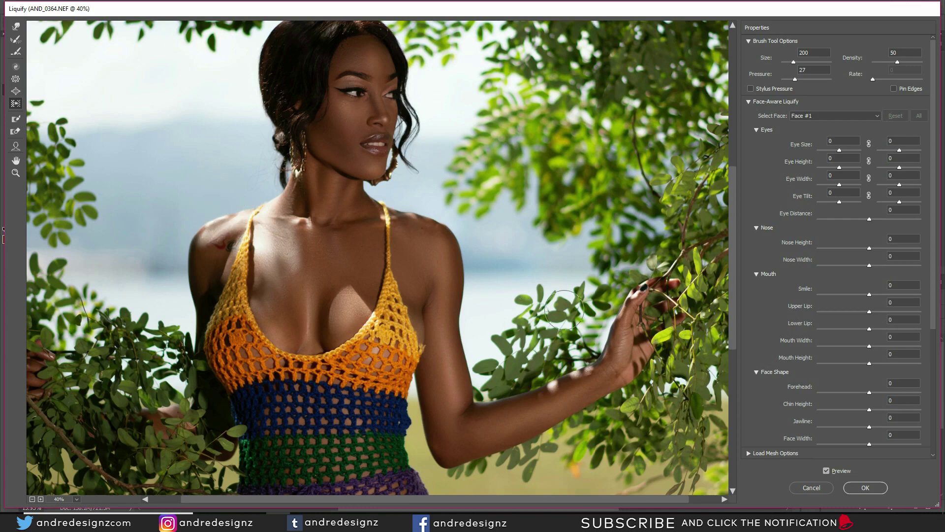
left_click(866, 489)
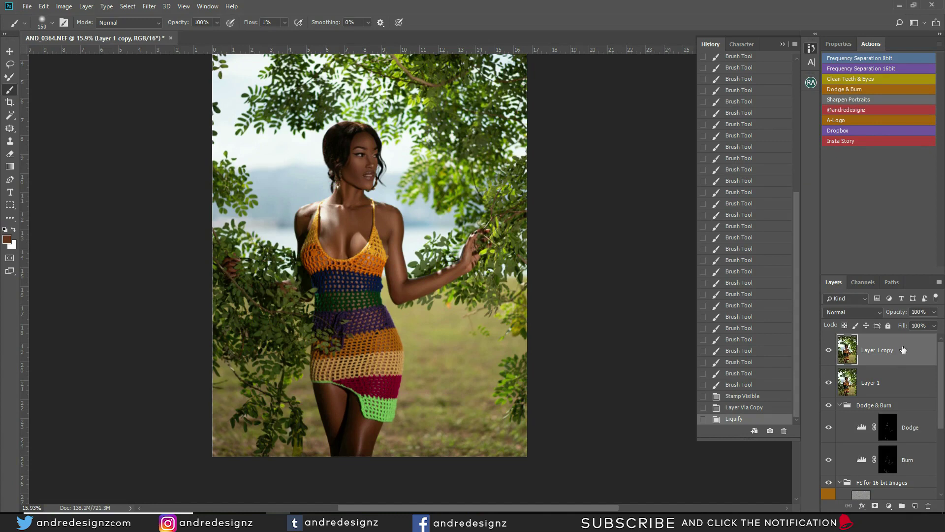
- Duplicate the layer and apply Camera Raw Auto tone with Exposure -0.15 and Dehaze +23
key("ctrl+j")
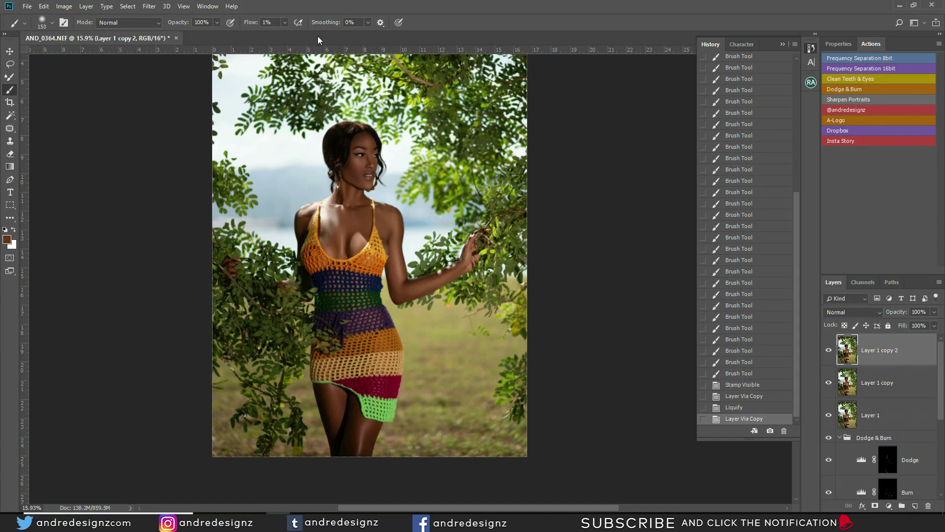
left_click(148, 6)
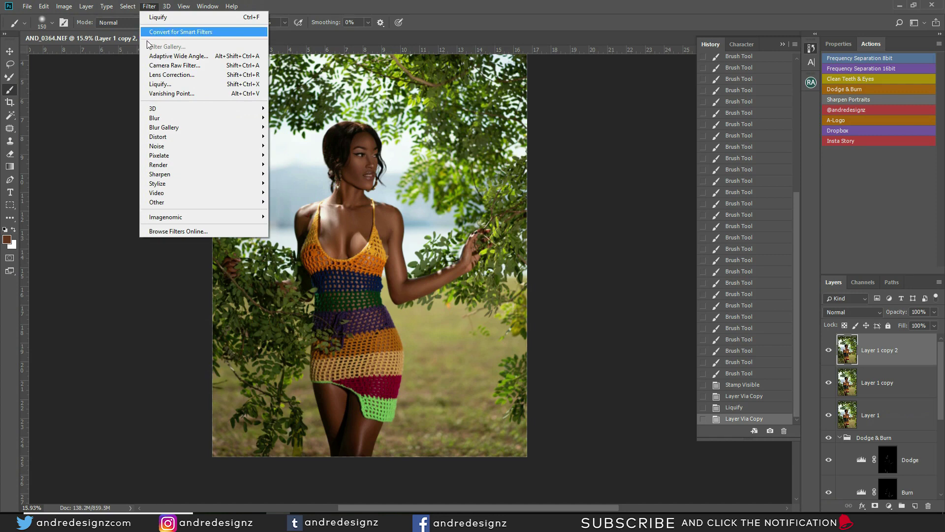
left_click(179, 66)
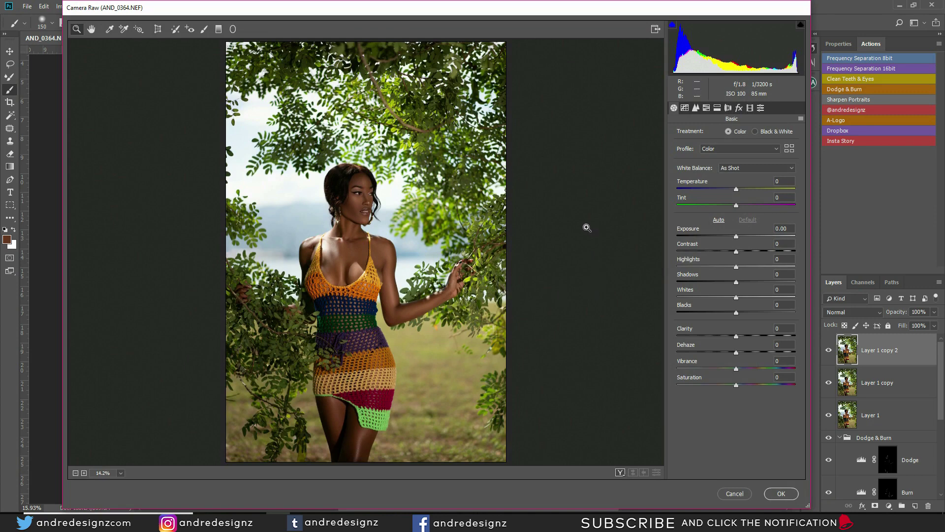
left_click(718, 220)
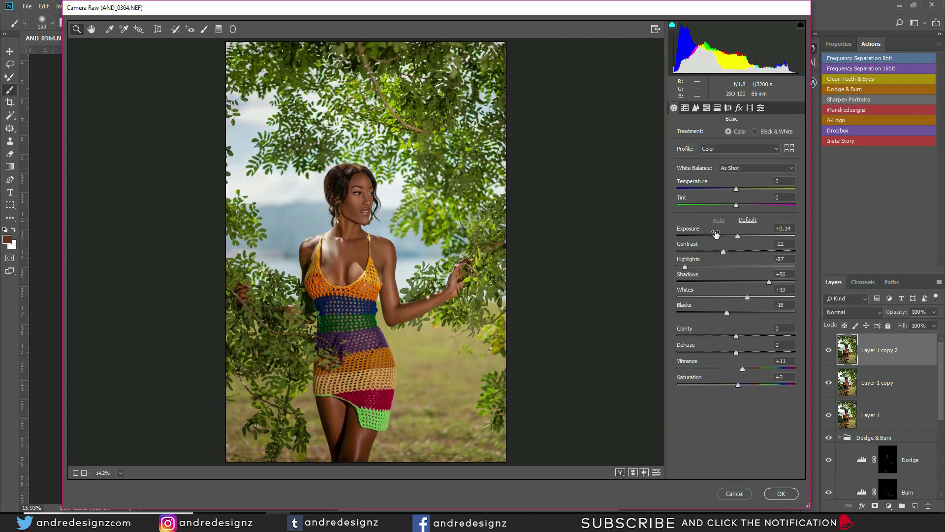
left_click_drag(738, 235, 734, 236)
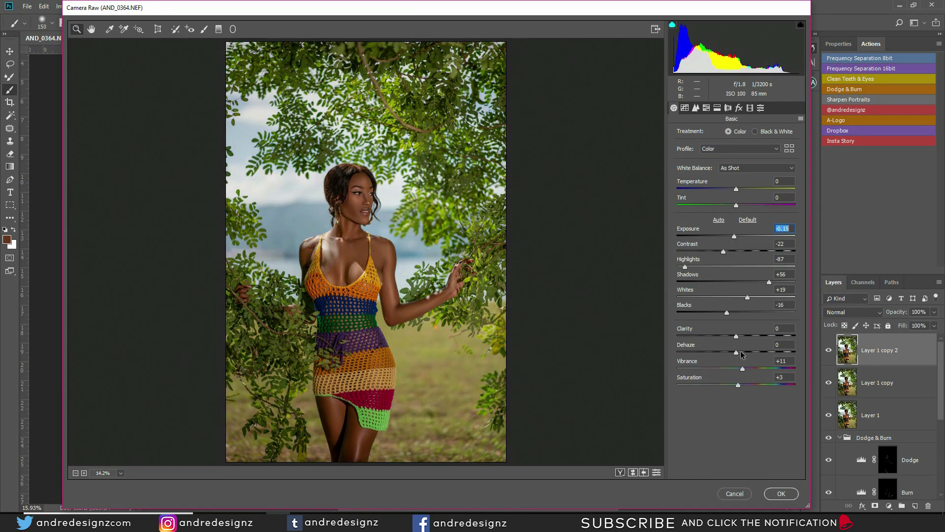
left_click_drag(738, 352, 757, 353)
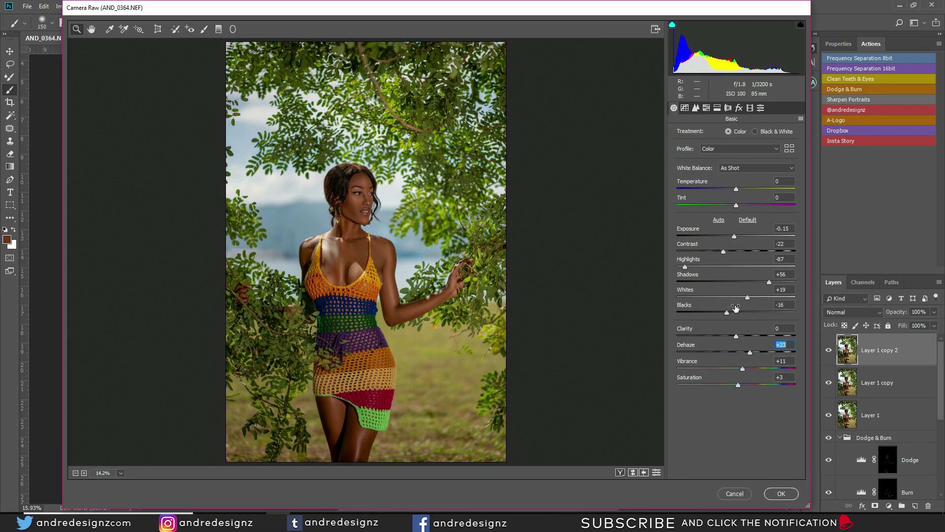
left_click(717, 109)
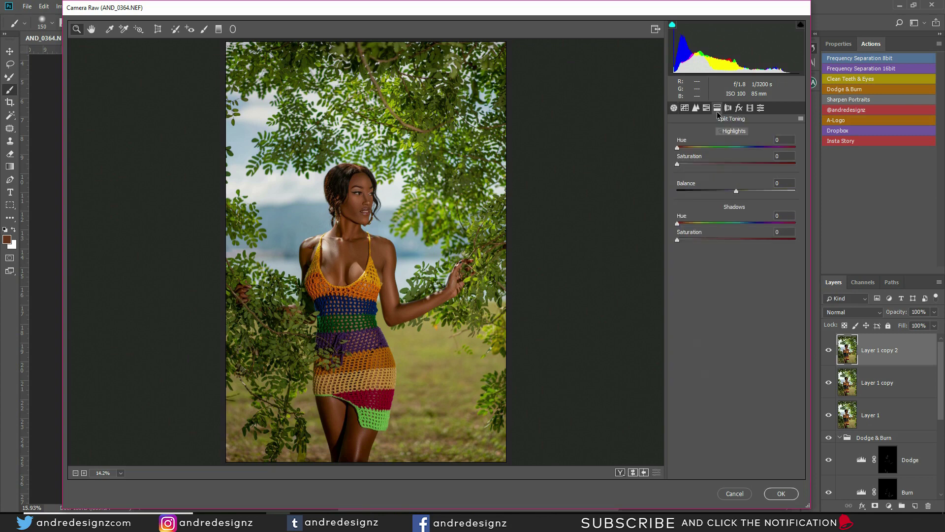
- Set HSL Greens hue +75, Yellows hue -18 and Greens saturation +30, then apply
left_click(706, 109)
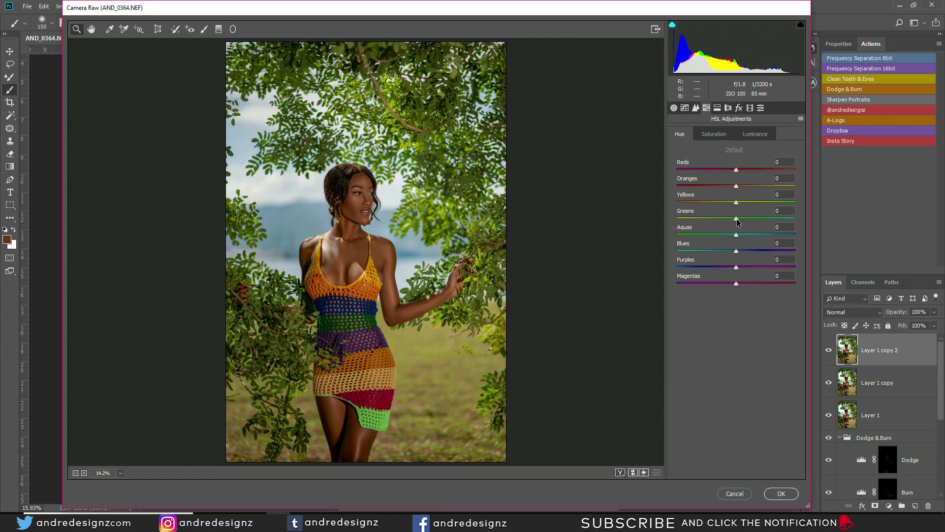
left_click_drag(738, 221, 788, 219)
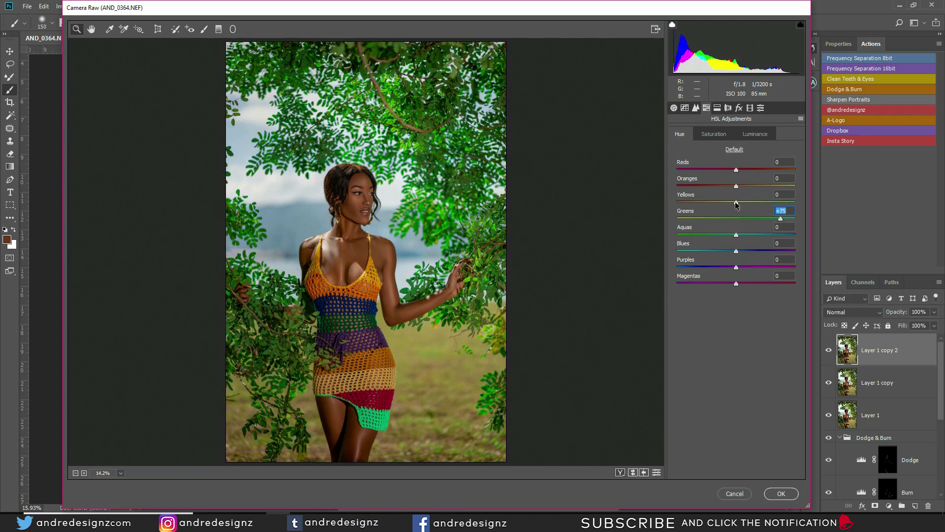
mouse_move(737, 204)
left_mouse_down()
mouse_move(723, 207)
mouse_move(751, 207)
mouse_move(727, 215)
left_mouse_up()
left_click(718, 137)
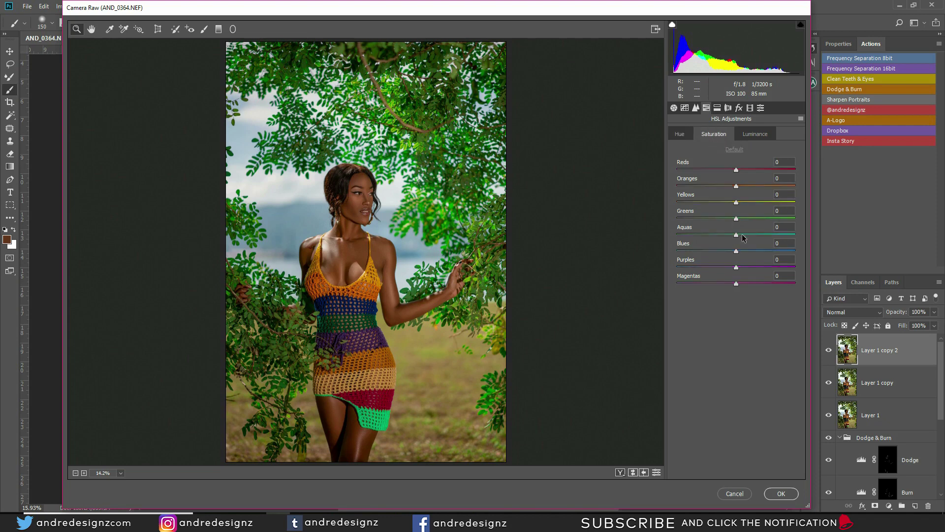
left_click_drag(737, 218, 757, 224)
left_click(784, 494)
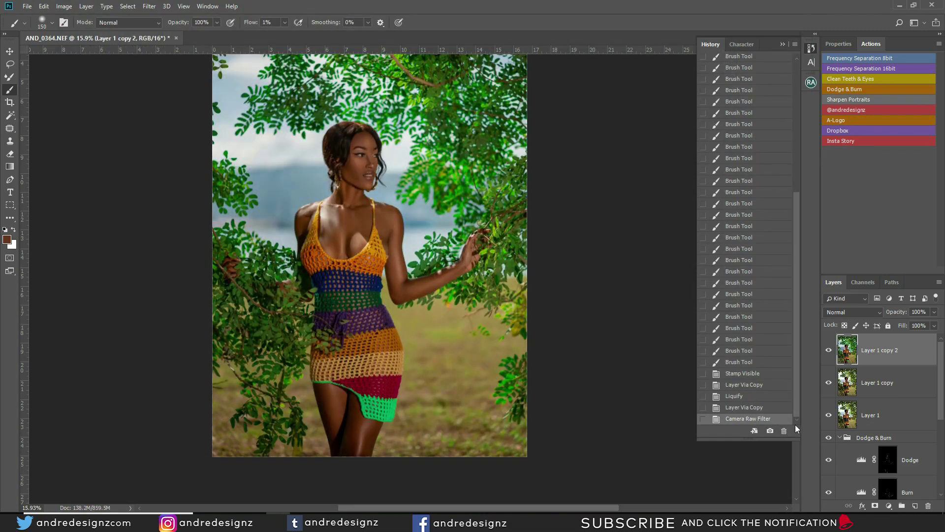
- Toggle Layer 1 copy 2 repeatedly to compare the greener grade with the original
left_click(829, 350)
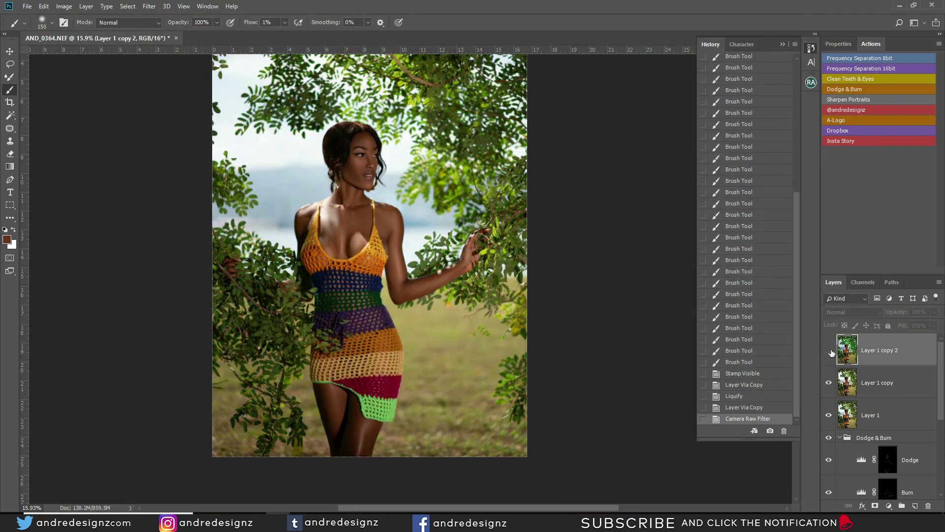
left_click(830, 350)
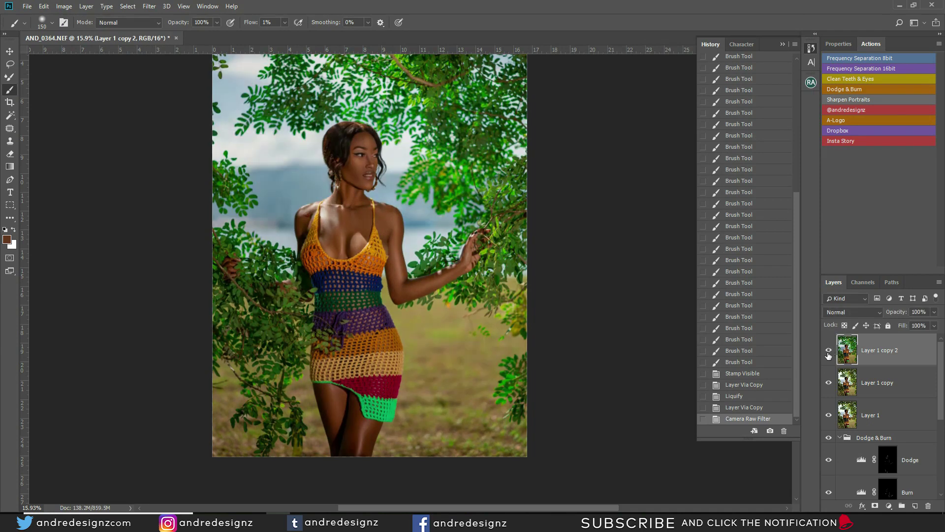
left_click(829, 351)
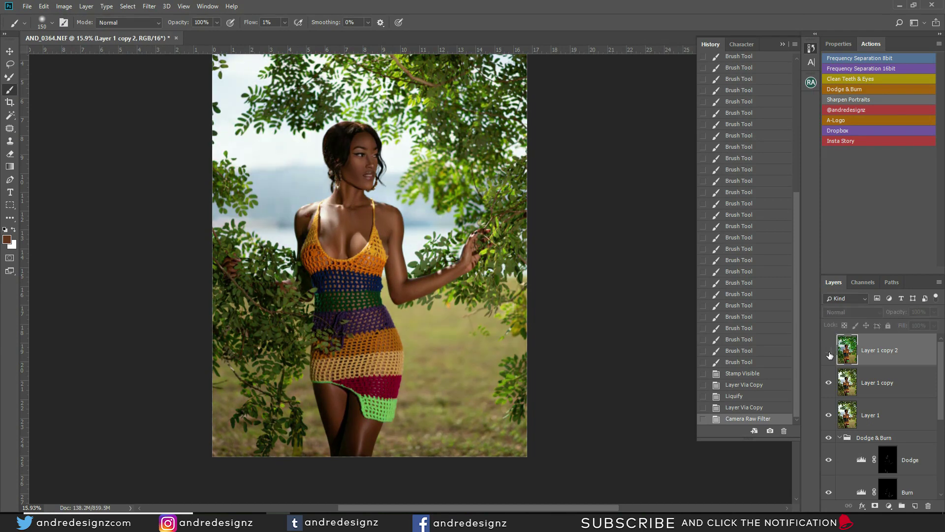
left_click(829, 352)
left_click(830, 352)
left_click(830, 353)
left_click(830, 353)
left_click(830, 353)
left_click(830, 354)
left_click(830, 353)
left_click(830, 353)
left_click(830, 353)
left_click(831, 354)
left_click(829, 350)
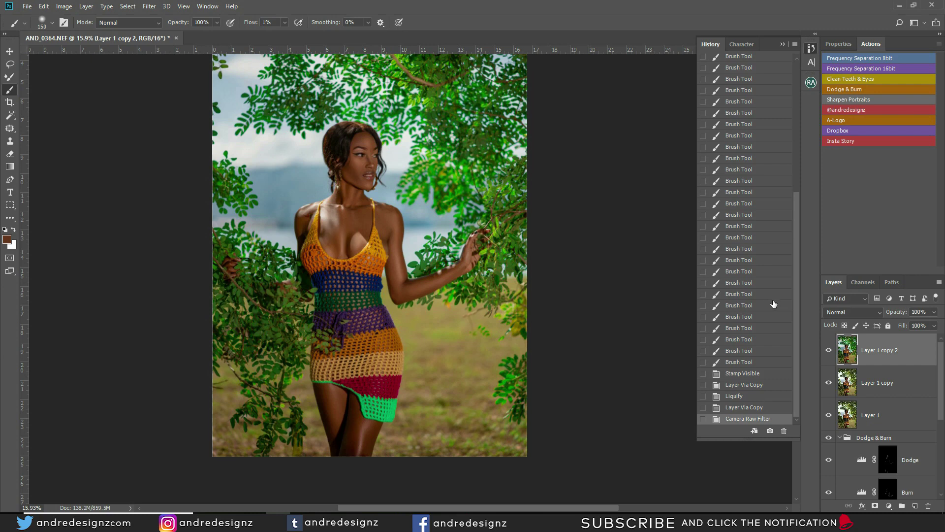
- Add a Color Balance layer targeting Shadows with Yellow-Blue set to 5
left_click(890, 506)
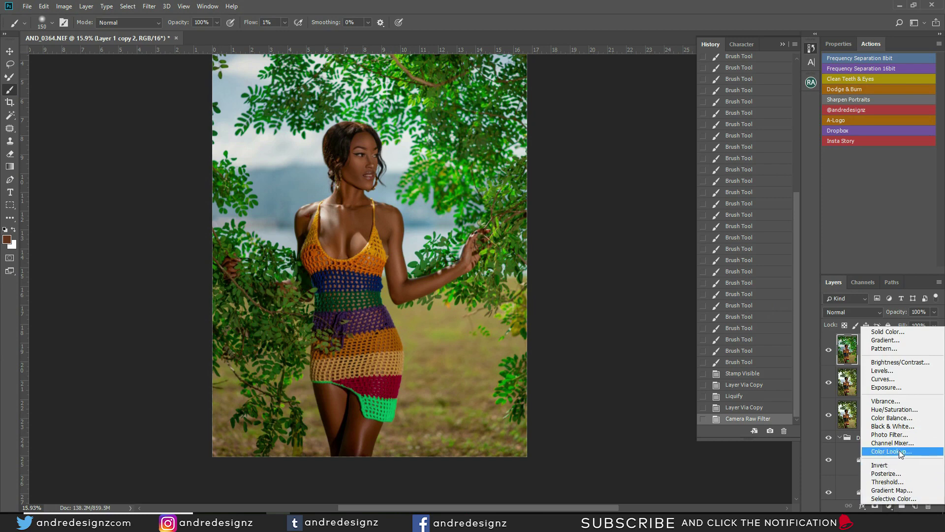
left_click(898, 418)
left_click(892, 81)
left_click(876, 85)
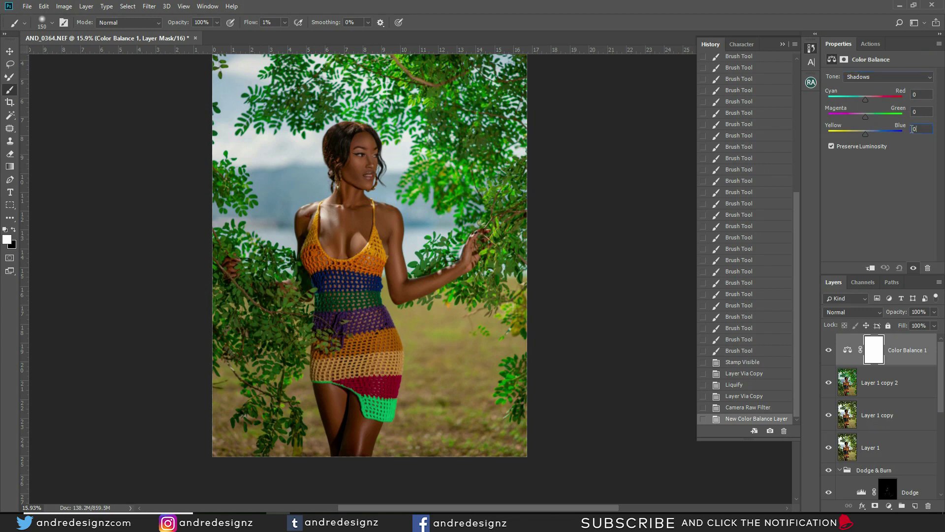
type("5")
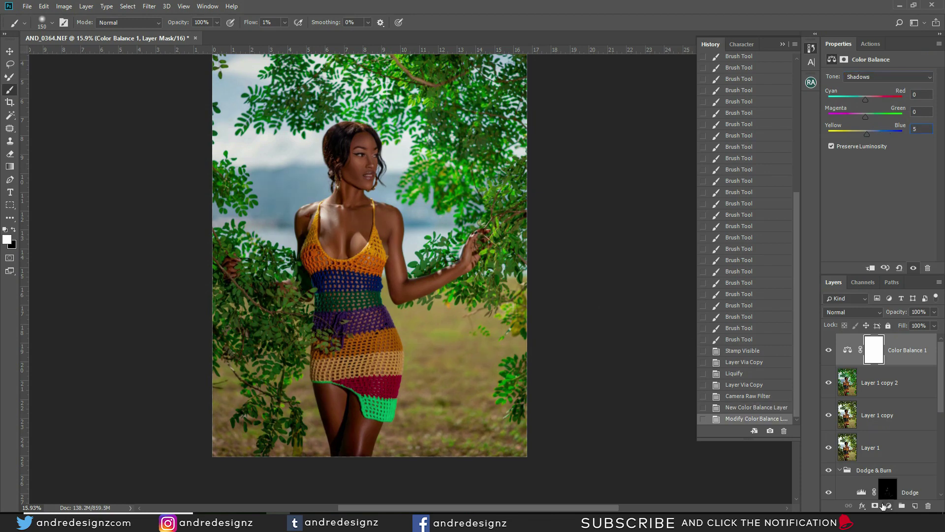
- Add a Brightness/Contrast adjustment layer with Contrast set to 10
left_click(889, 506)
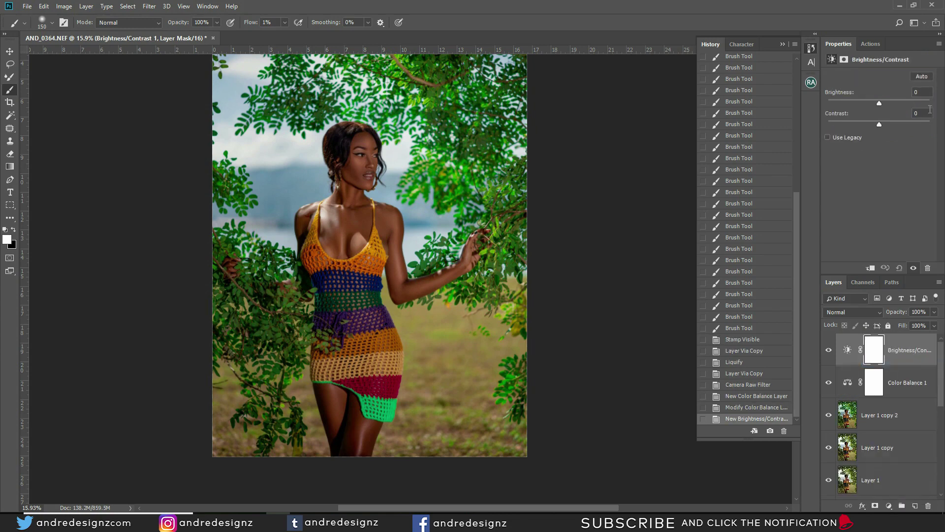
type("10")
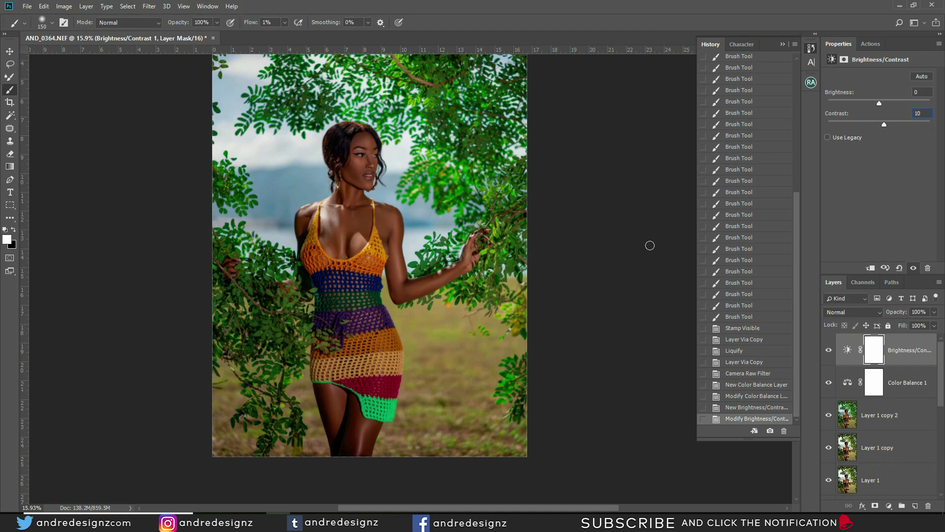
left_click(889, 506)
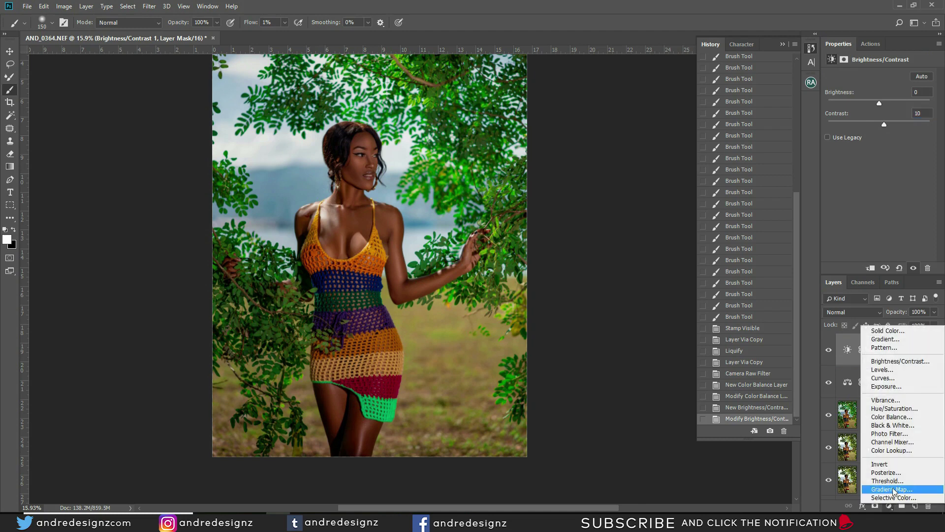
- Add a Color Lookup layer at 37% opacity and preview 3DLUT looks from 3Strip to DropBlues
left_click(894, 453)
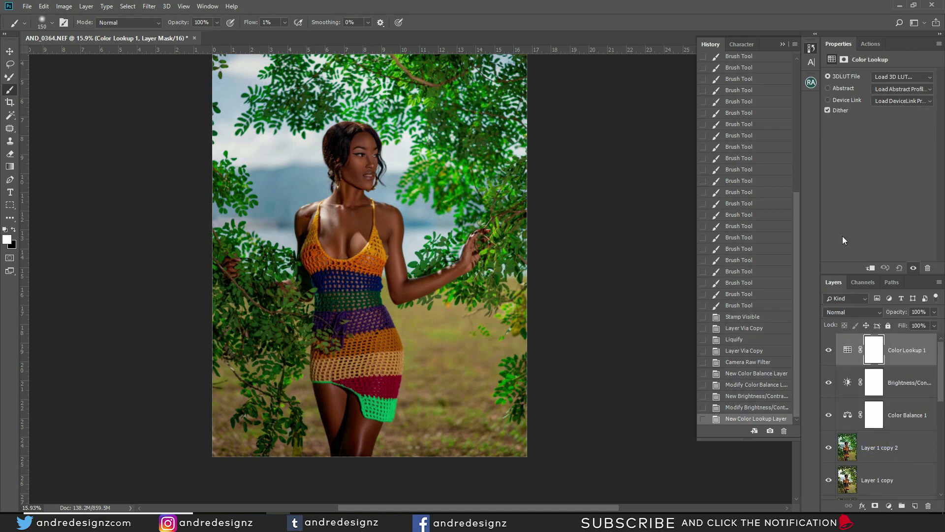
left_click(929, 310)
type("37")
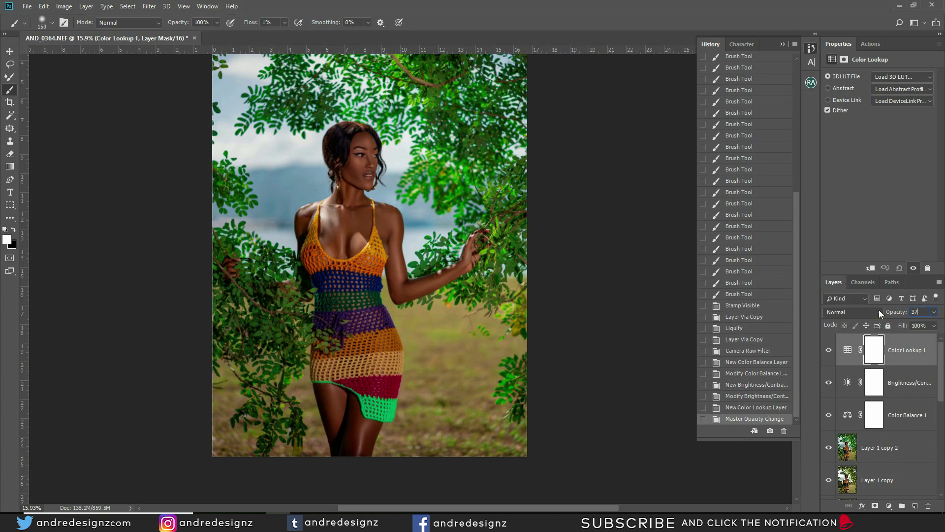
left_click(893, 76)
key("Down")
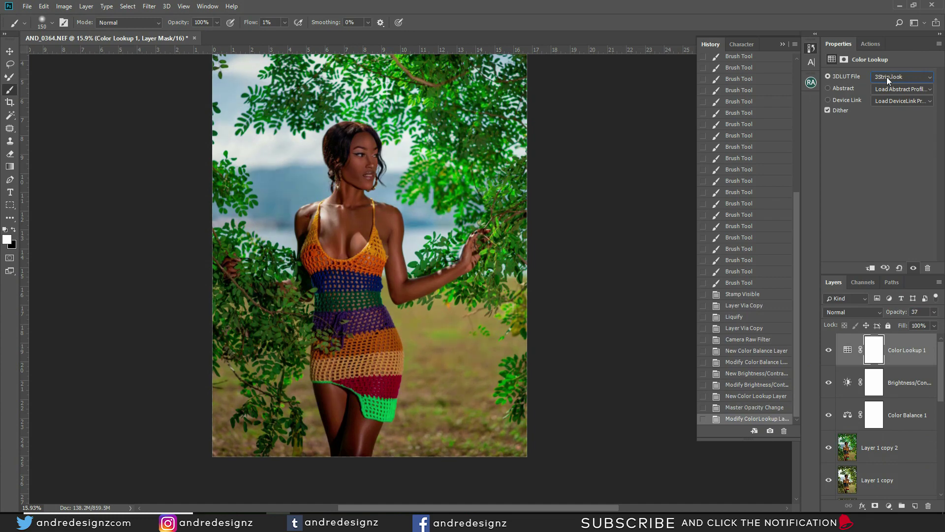
key("Down")
key("Down")
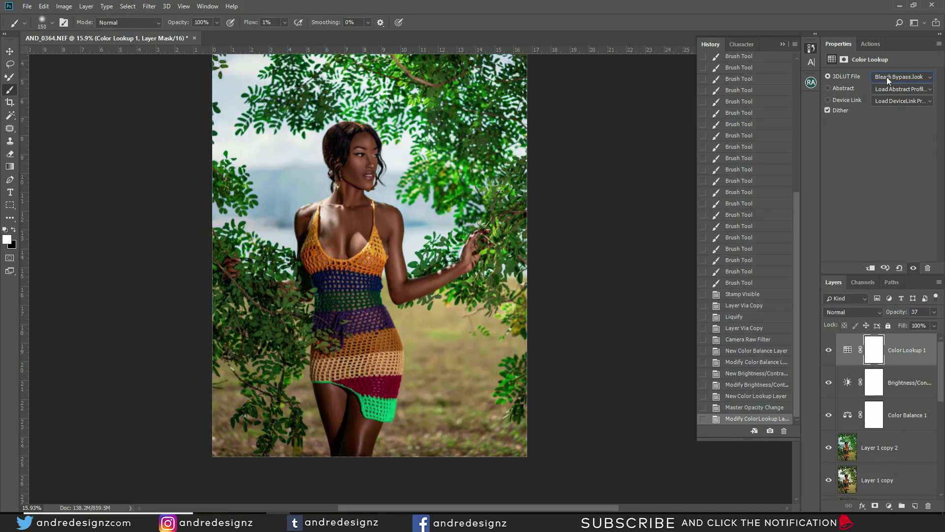
key("Down")
key("Down")
key("Down")
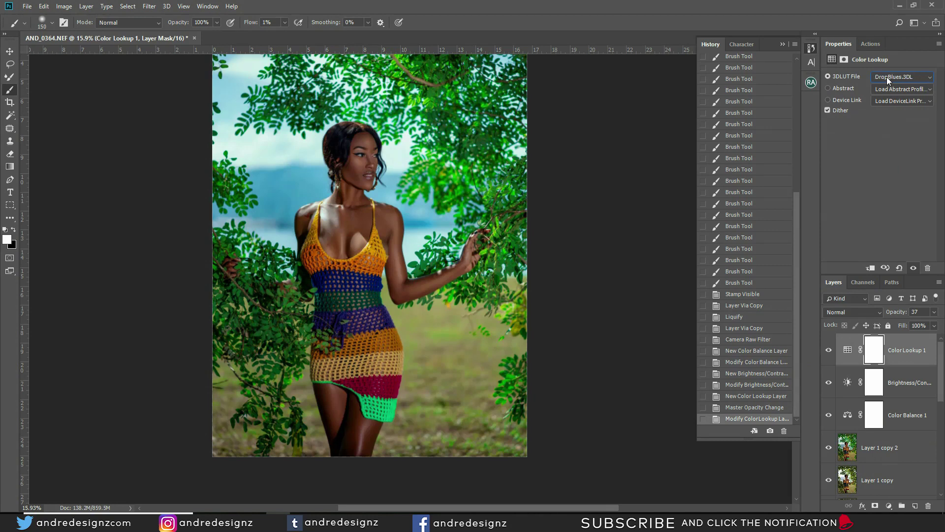
key("Down")
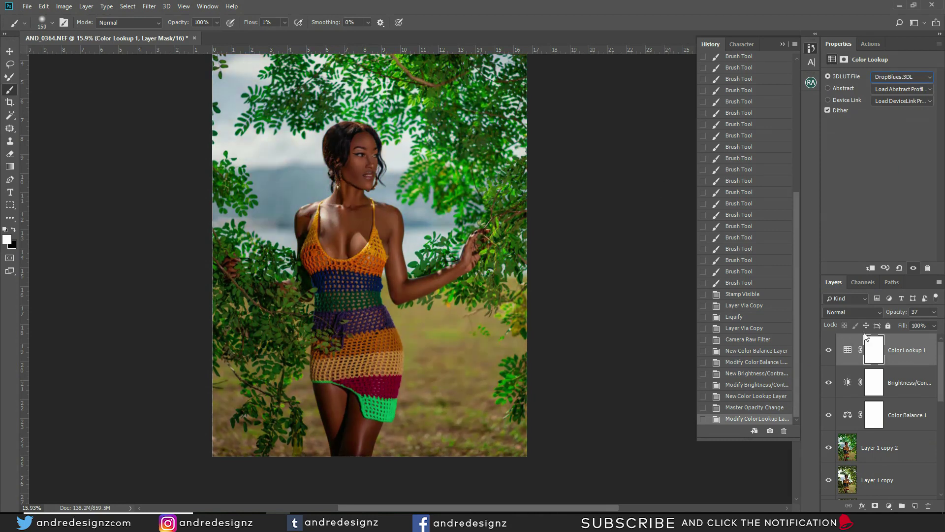
- Compare the lookup on and off, then settle on the Fuji ETERNA 250D LUT
left_click(829, 350)
left_click(830, 351)
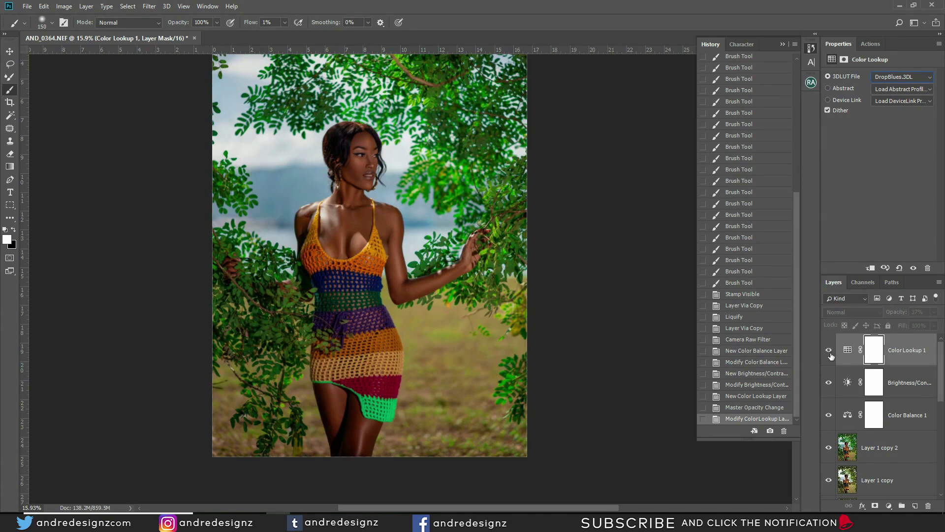
left_click(831, 351)
left_click(833, 351)
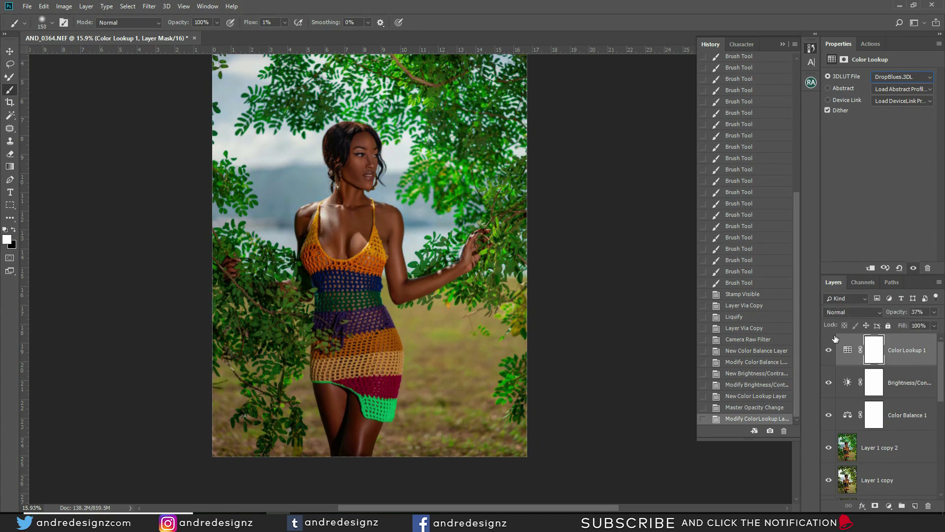
left_click(909, 77)
left_click(911, 77)
key("Down")
key("Down")
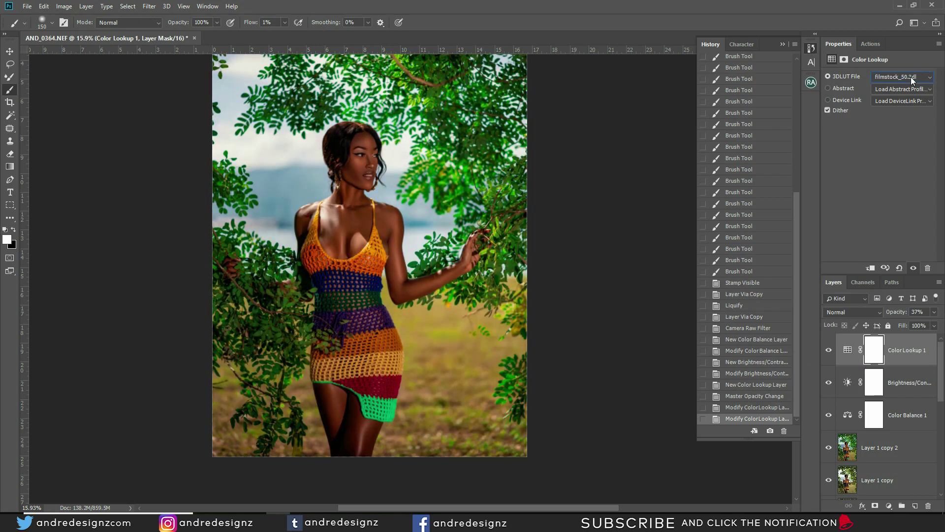
key("Down")
key("Down")
key("Down")
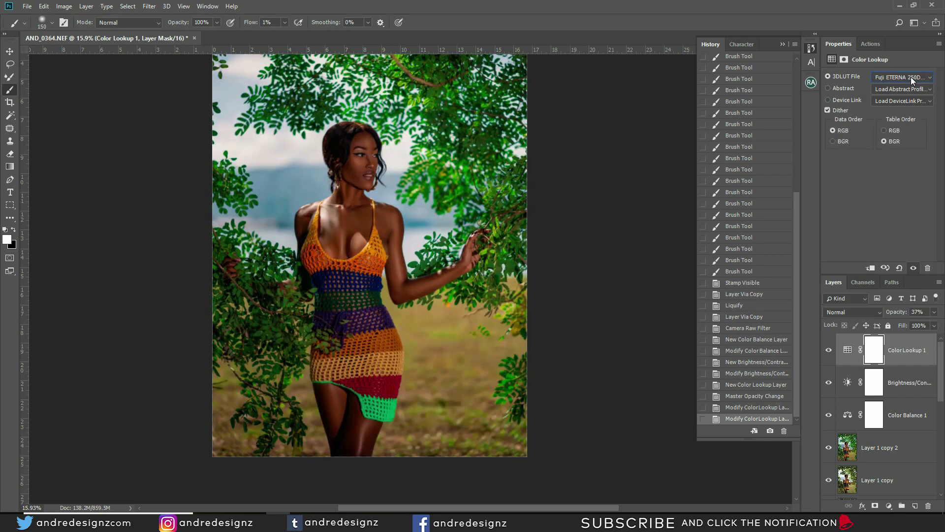
key("Up")
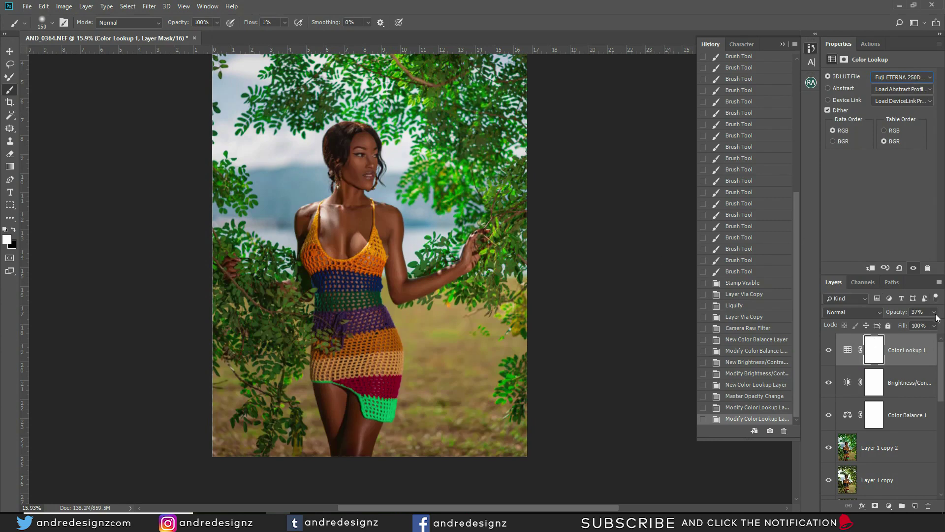
- Lower the Color Lookup opacity to 27% and compare before and after
left_click_drag(936, 312, 905, 326)
left_click(829, 352)
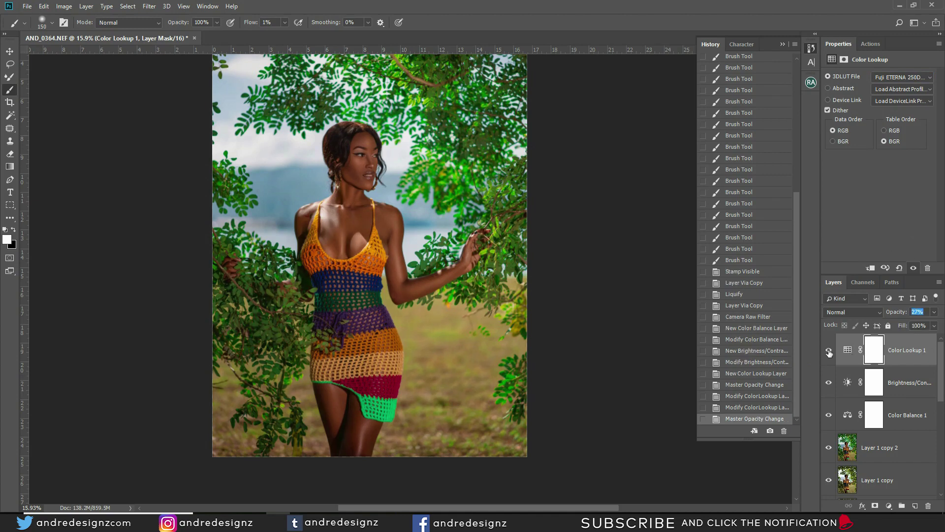
left_click(829, 352)
- Compare Color Lookup 1 on and off, then add a Brightness/Contrast layer with Contrast 10
left_click(829, 352)
left_click(829, 351)
left_click(888, 506)
left_click(886, 359)
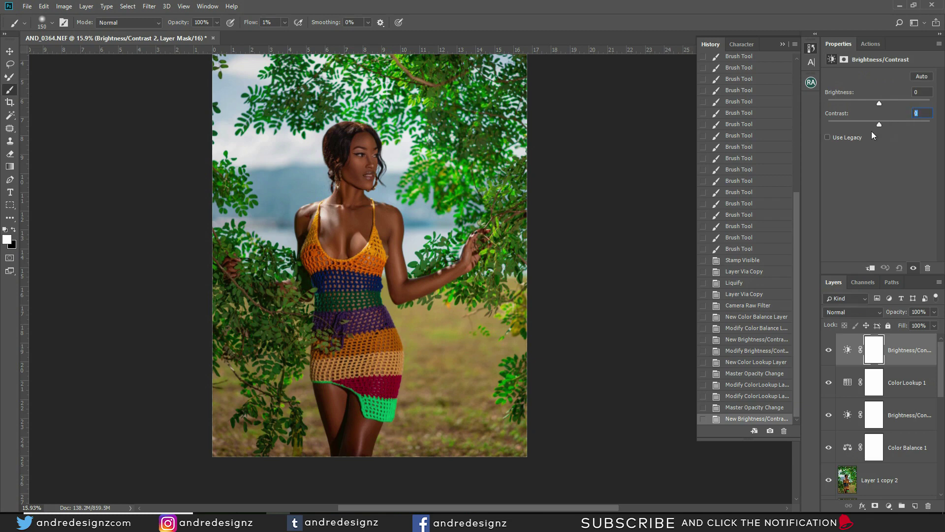
type("5")
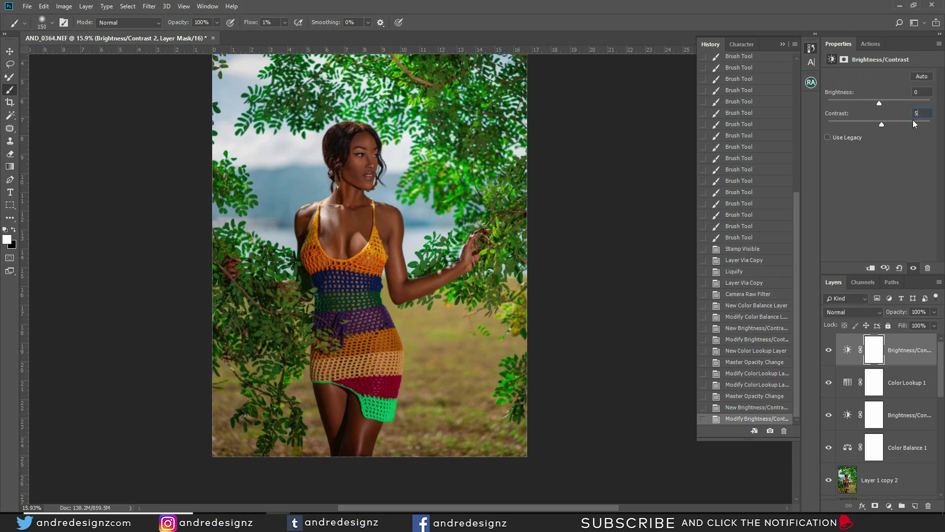
type("10")
left_click(847, 349)
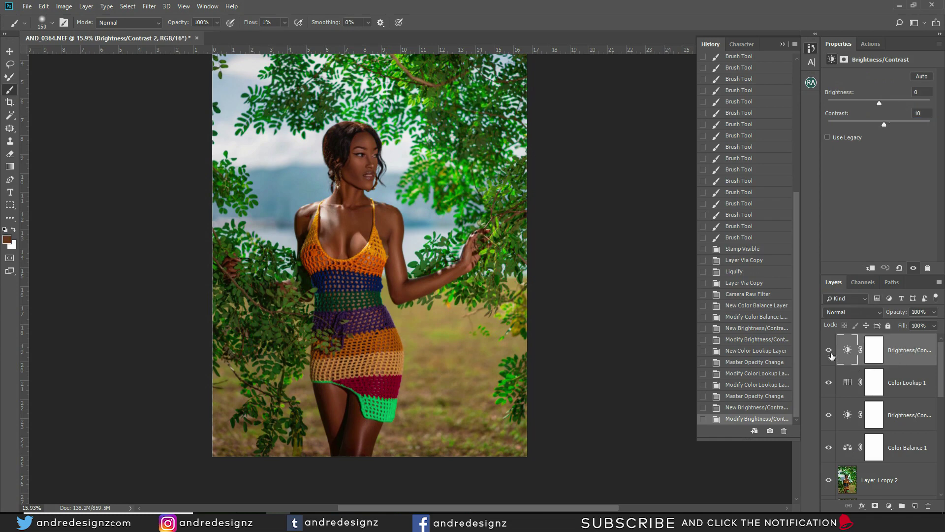
left_click_drag(942, 385, 942, 458)
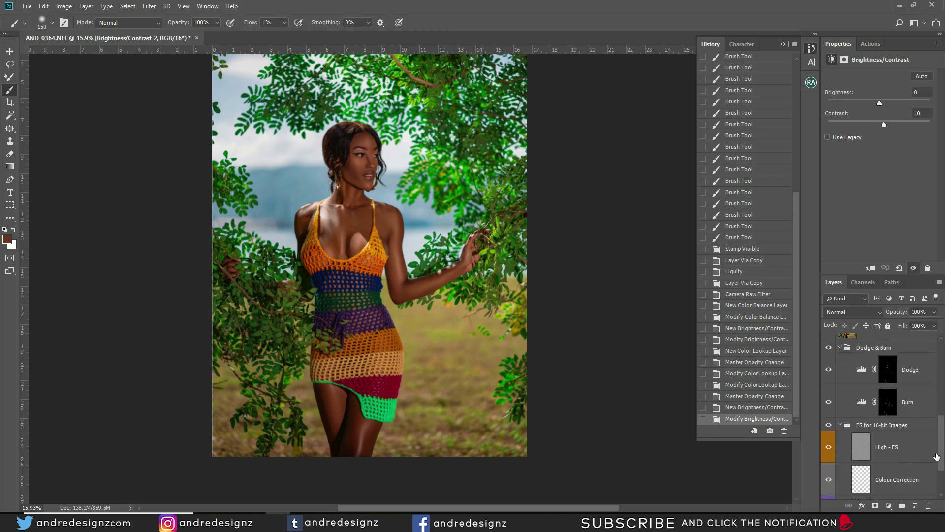
- Try selecting layer ranges among Layer 1, Dodge and Low - FS in the Layers panel
scroll(943, 453, "down", 2)
left_click(918, 451)
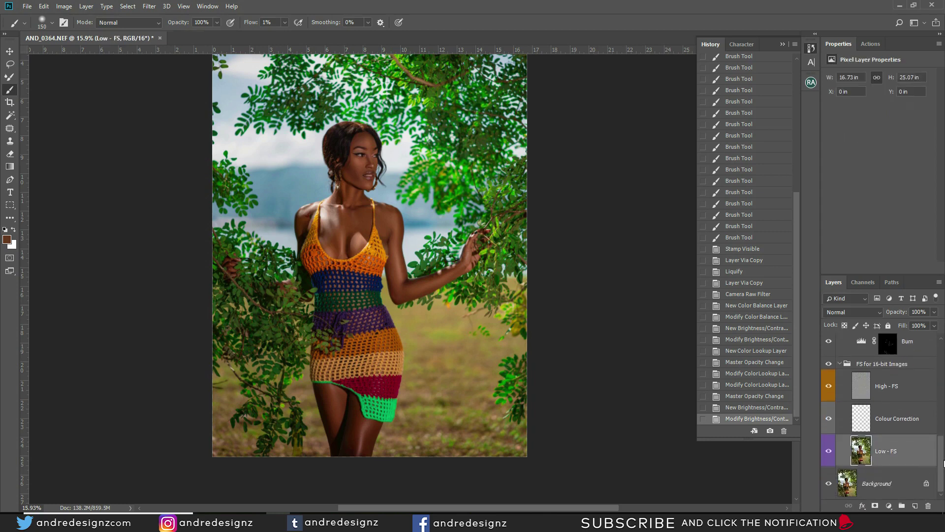
left_click_drag(942, 458, 942, 430)
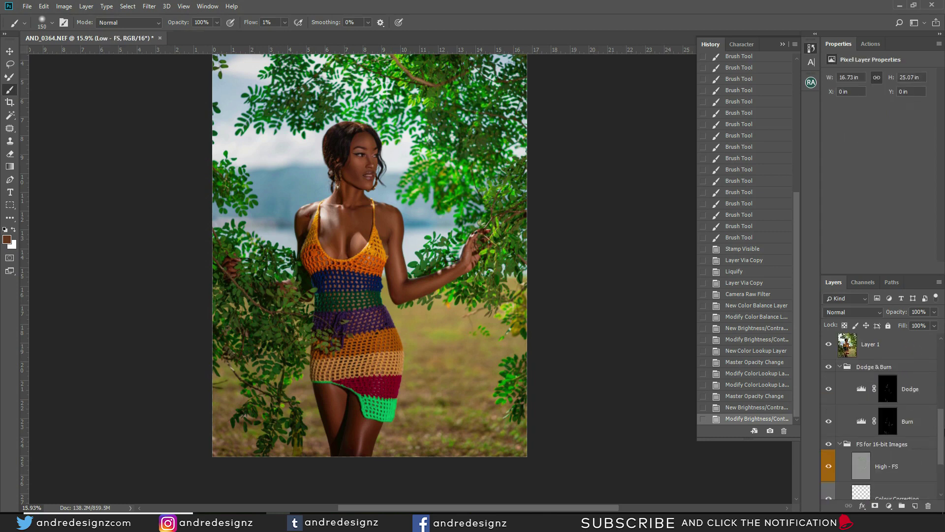
left_click(914, 353)
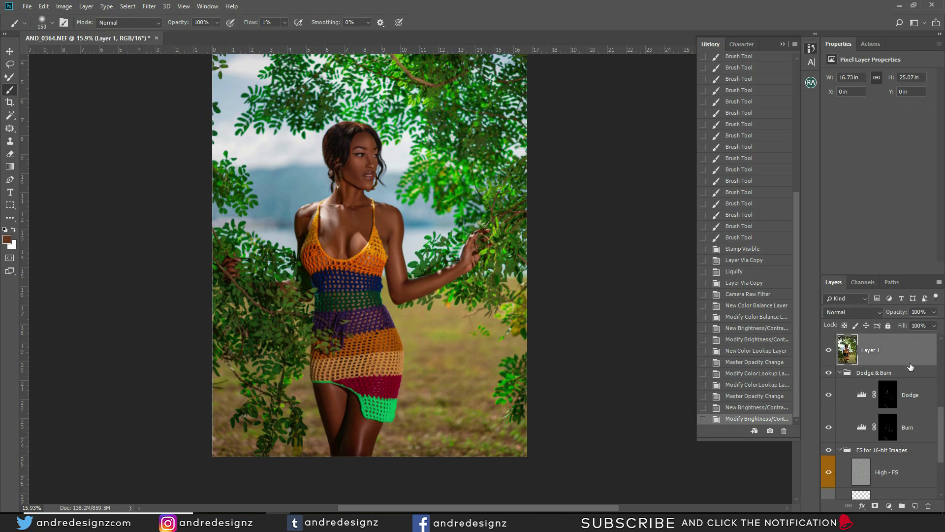
scroll(943, 458, "down", 2)
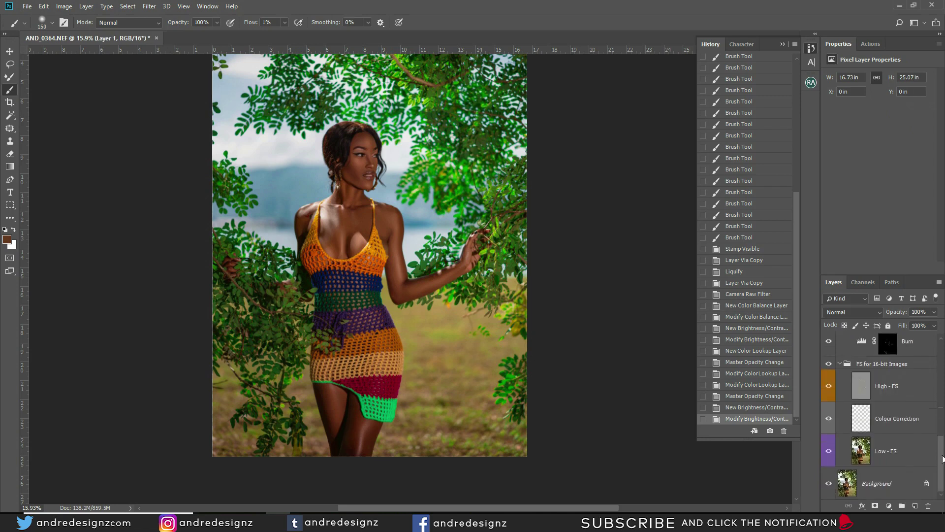
left_click(904, 456)
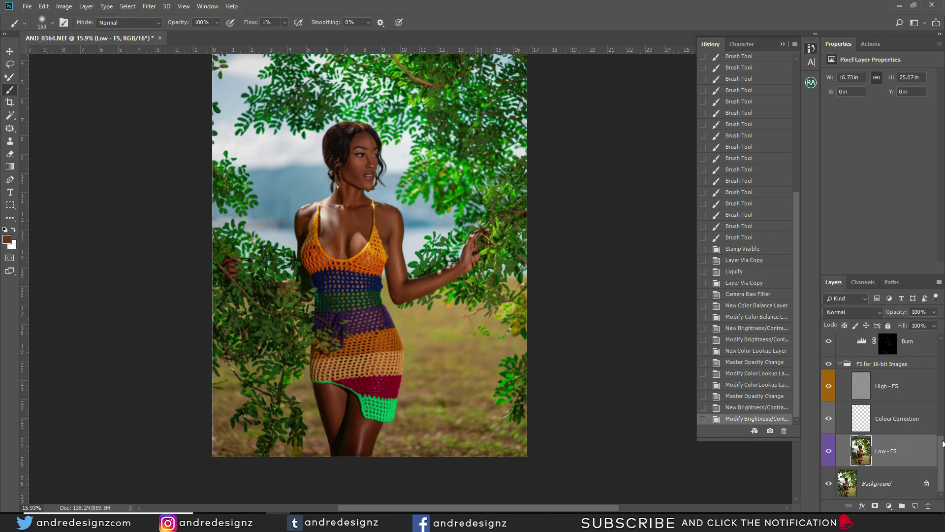
scroll(944, 439, "up", 1)
left_click(922, 354, "shift")
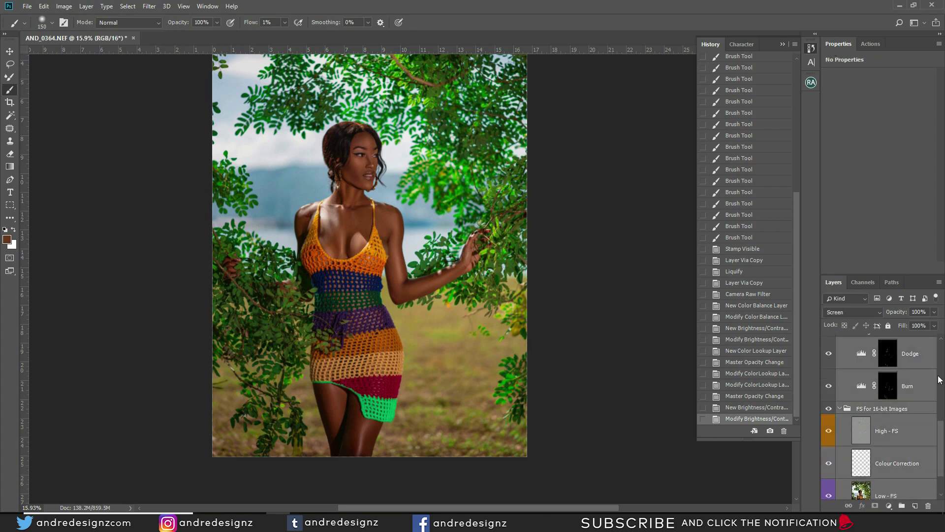
scroll(944, 432, "up", 1)
left_click(915, 355)
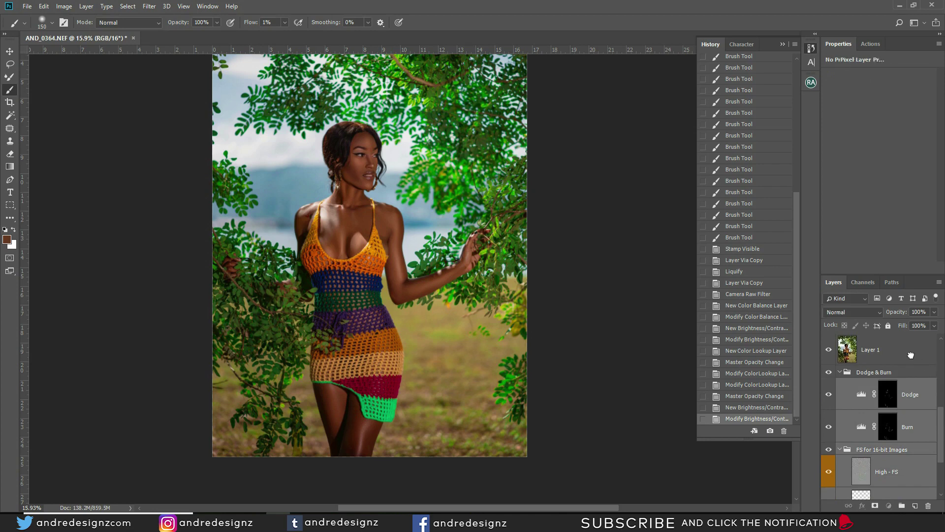
- Select every layer from the top Brightness/Contrast down to Low - FS and group them as Group 1
mouse_move(944, 419)
left_mouse_down()
mouse_move(941, 352)
mouse_move(941, 458)
left_mouse_up()
left_click(924, 352)
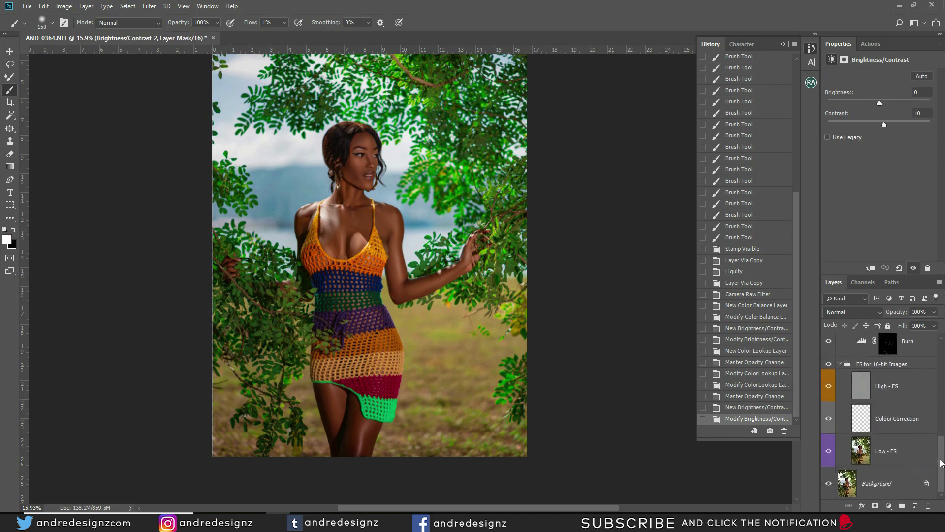
left_click(914, 459, "shift")
key("ctrl+g")
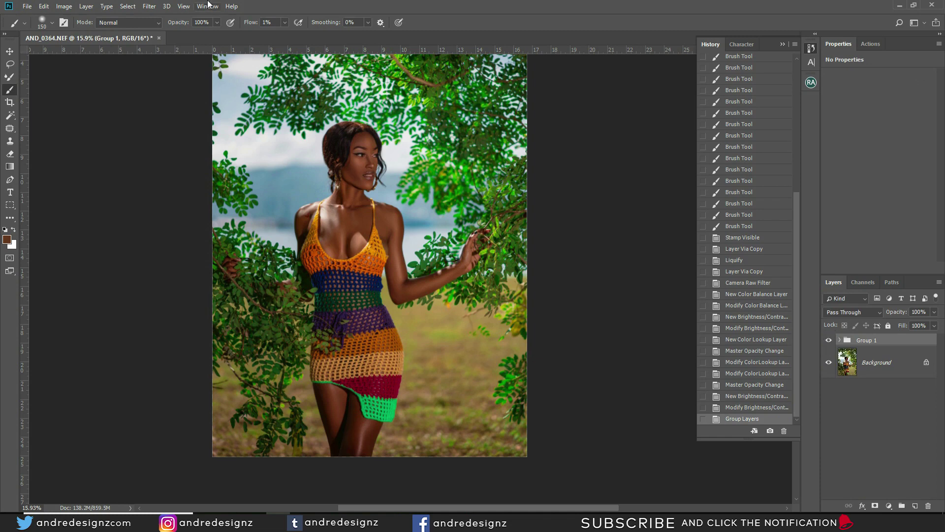
- Toggle Group 1's visibility twice to compare the edits against the original photo
scroll(534, 212, "up", 1)
scroll(536, 218, "down", 2)
scroll(535, 217, "up", 1)
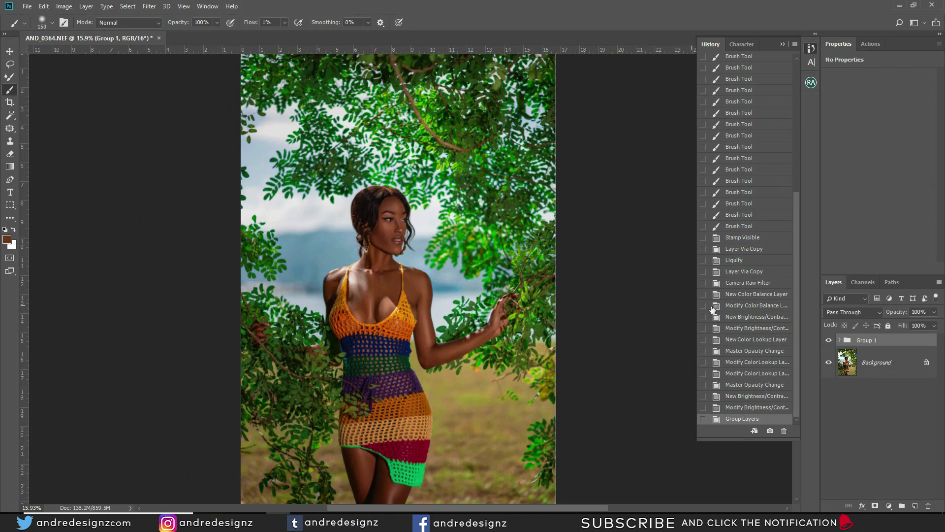
left_click(830, 341)
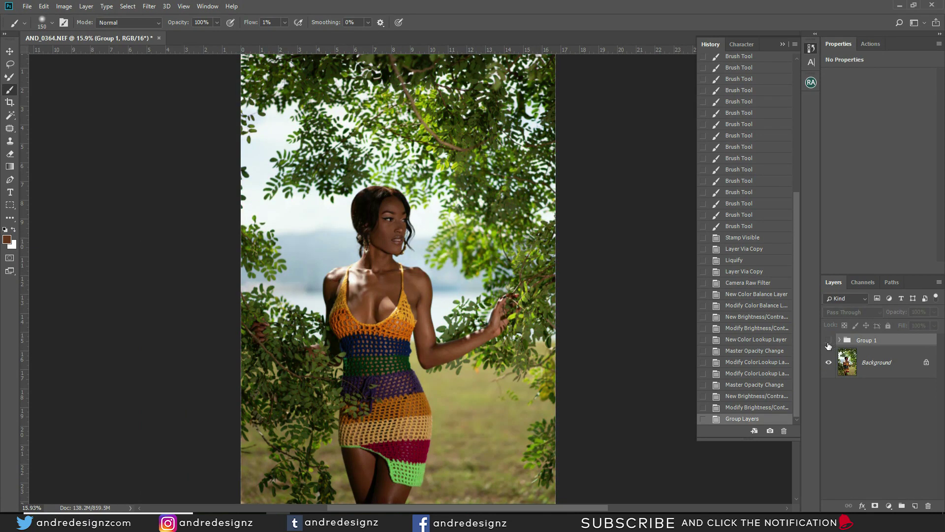
left_click(830, 342)
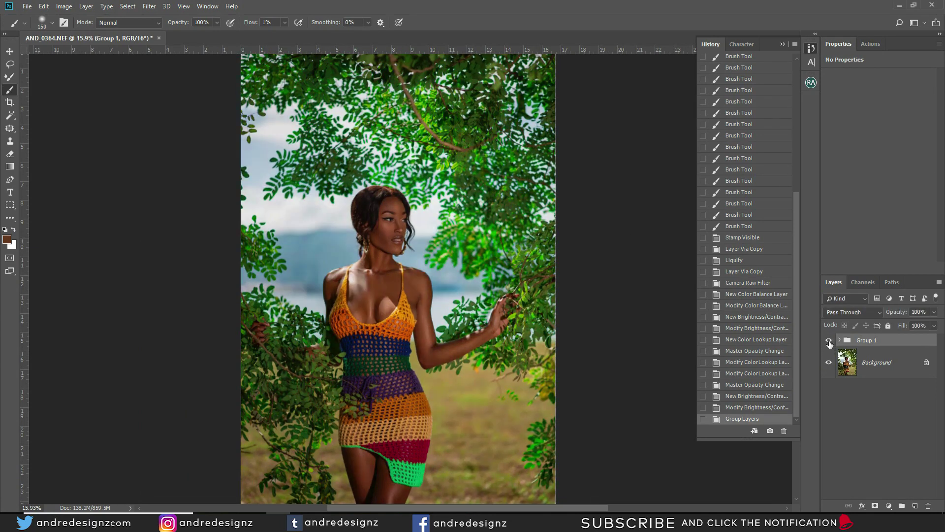
left_click(830, 342)
left_click(830, 342)
- Merge Group 1 down into the Background layer and save the flattened file
scroll(616, 301, "down", 3)
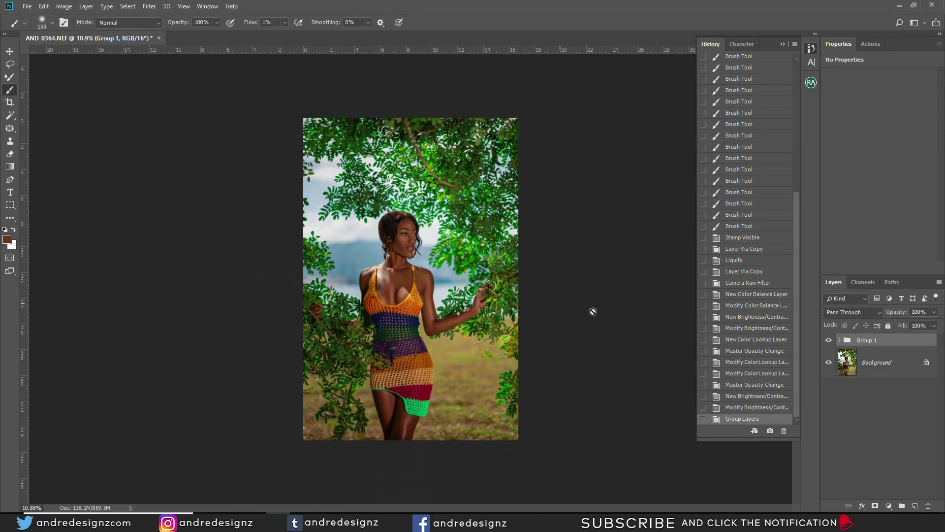
left_click(874, 365)
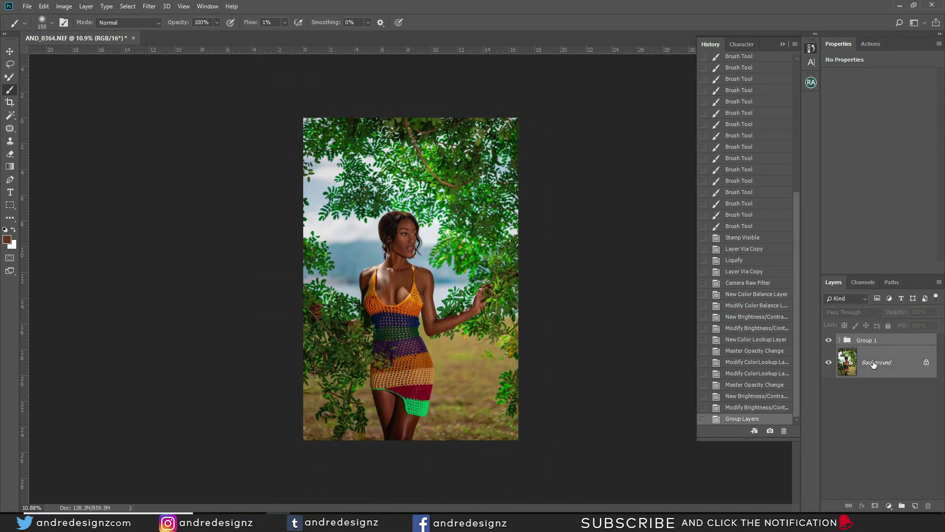
key("ctrl+e")
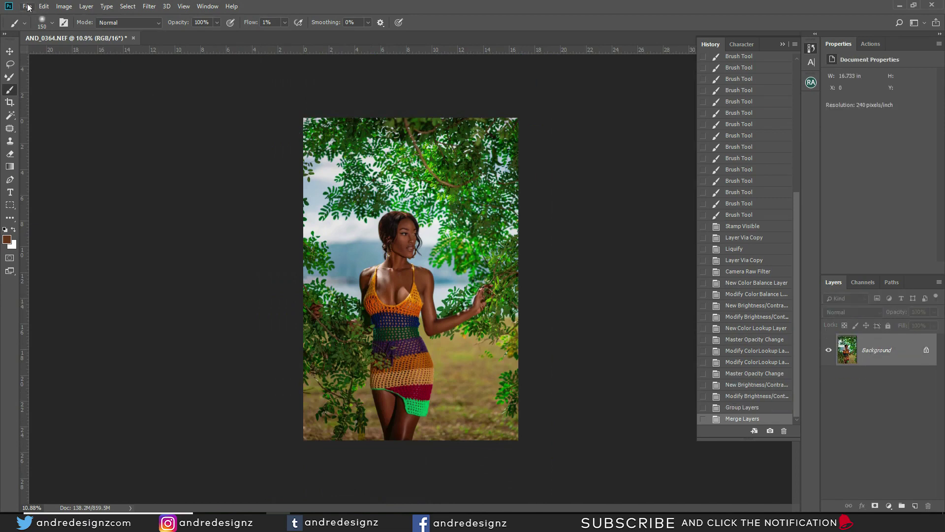
left_click(28, 7)
left_click(42, 109)
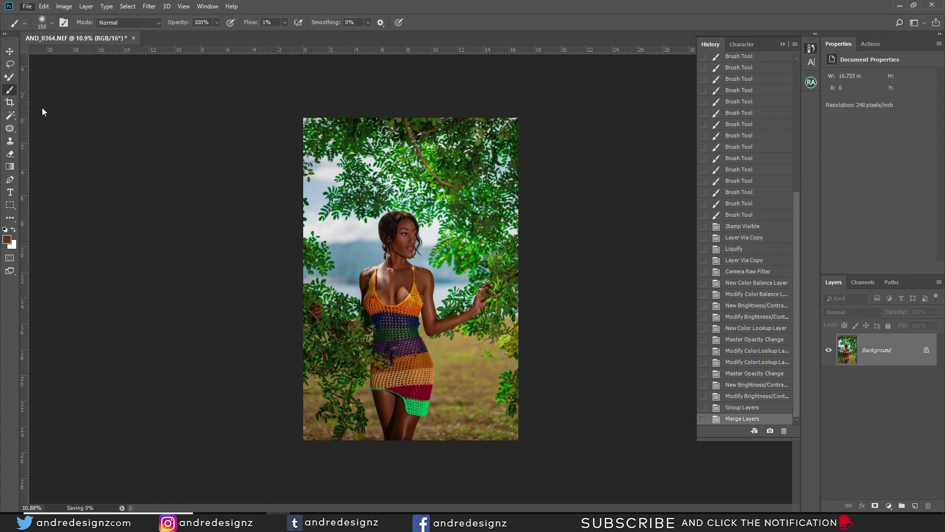